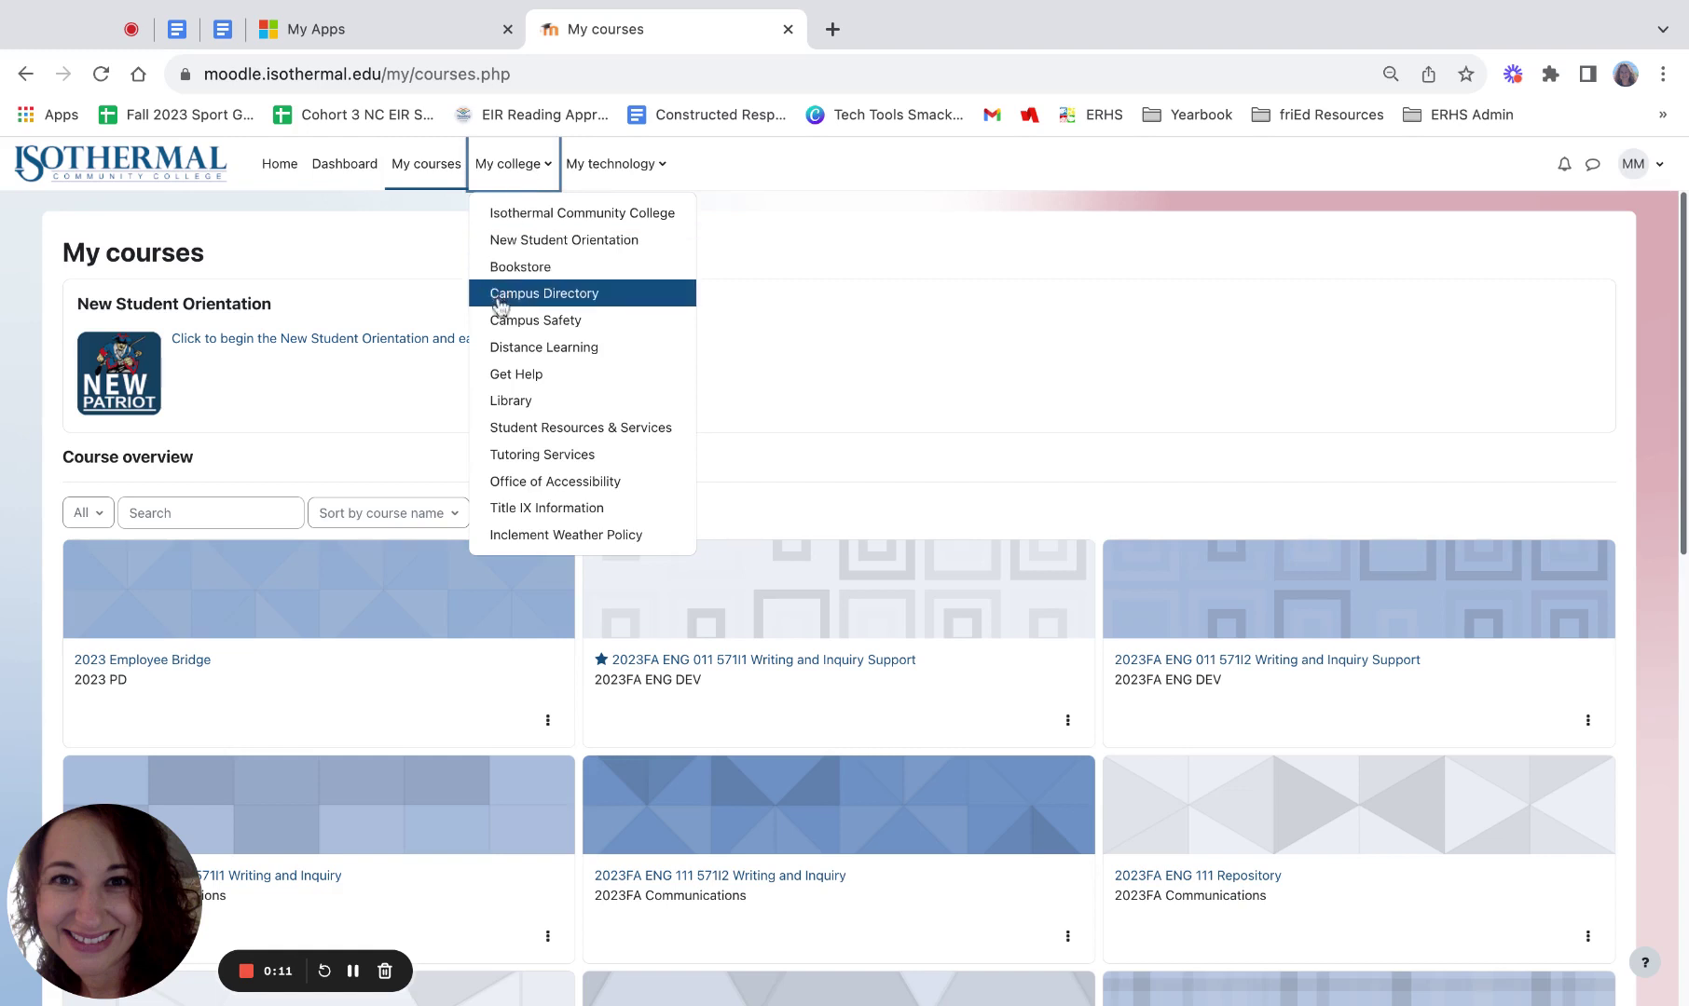
Open the college Library in a new window and bring up its A to Z Index of Databases
{"action": "left_click", "coordinate": [509, 401]}
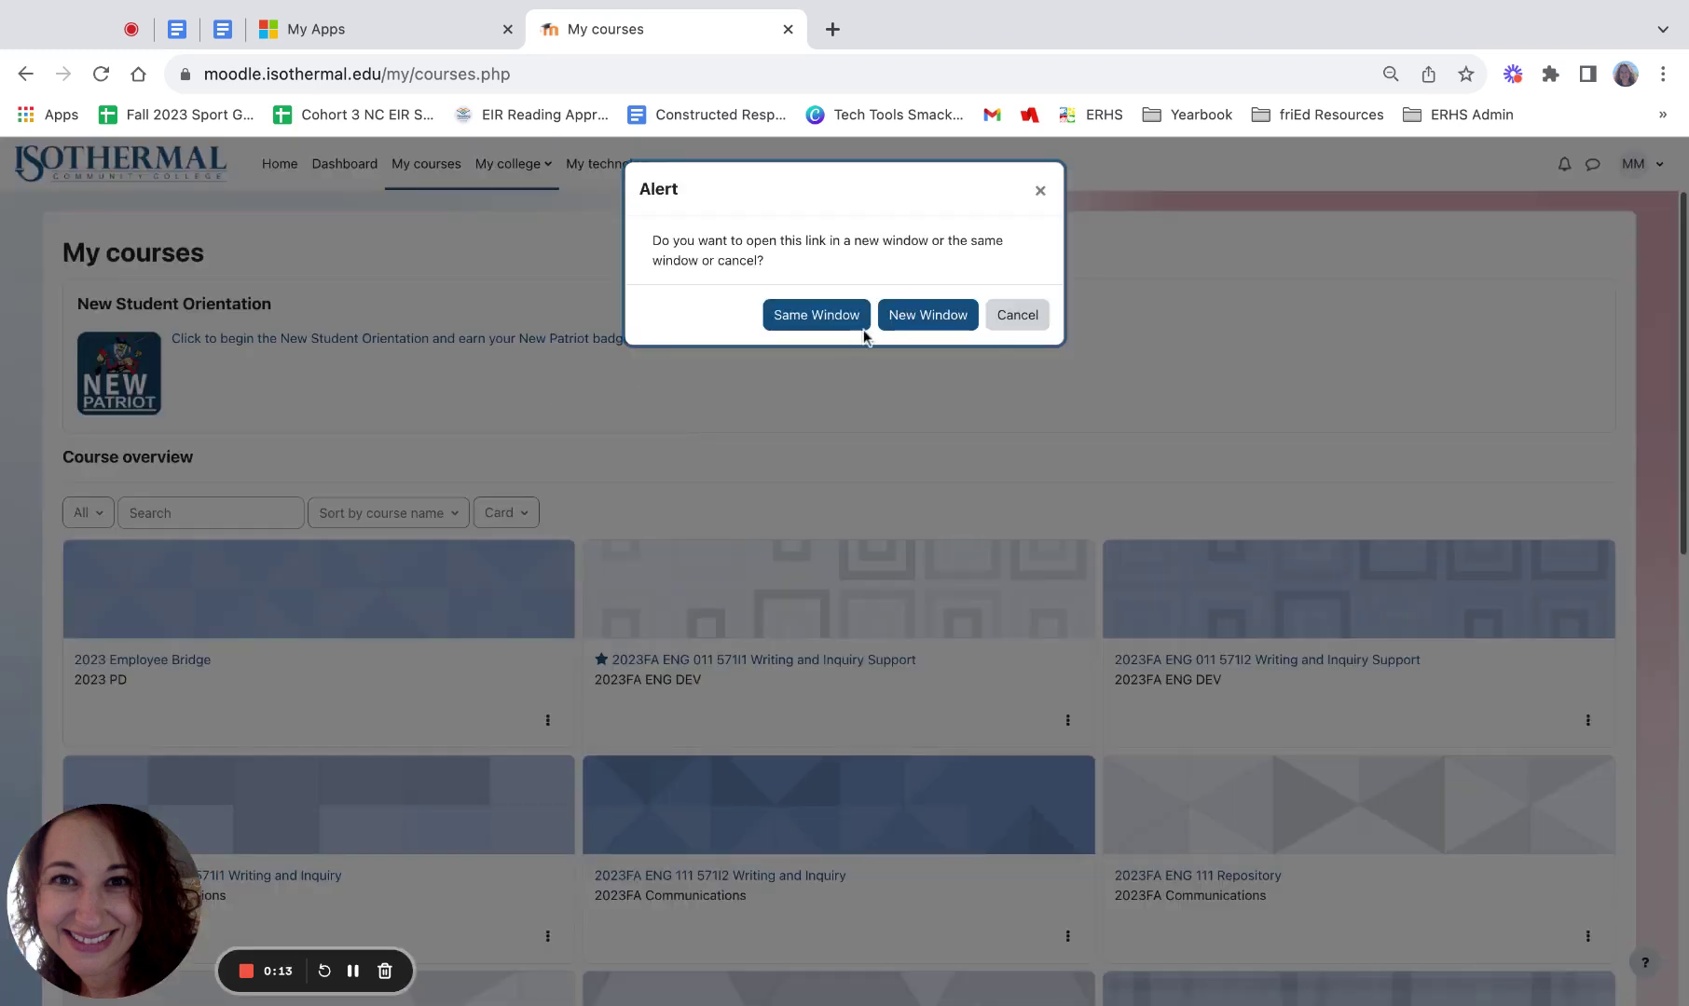
{"action": "left_click", "coordinate": [923, 319]}
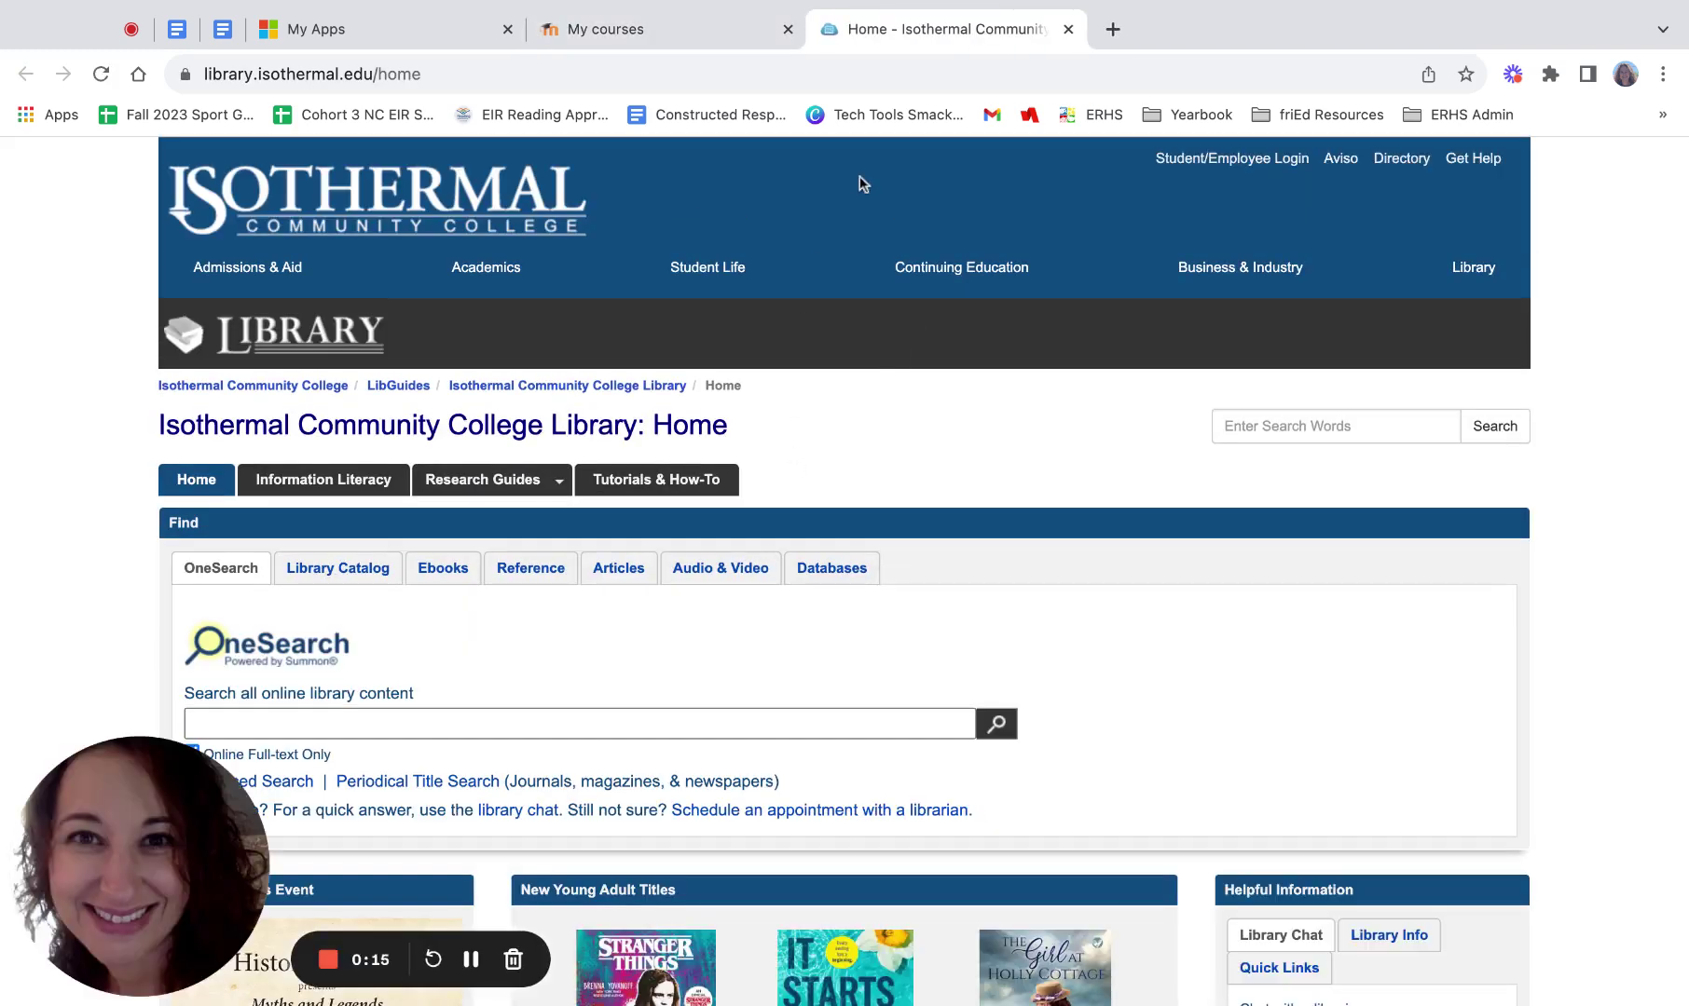
{"action": "left_click", "coordinate": [609, 567]}
{"action": "scroll", "coordinate": [608, 565], "scroll_direction": "down", "scroll_amount": 1}
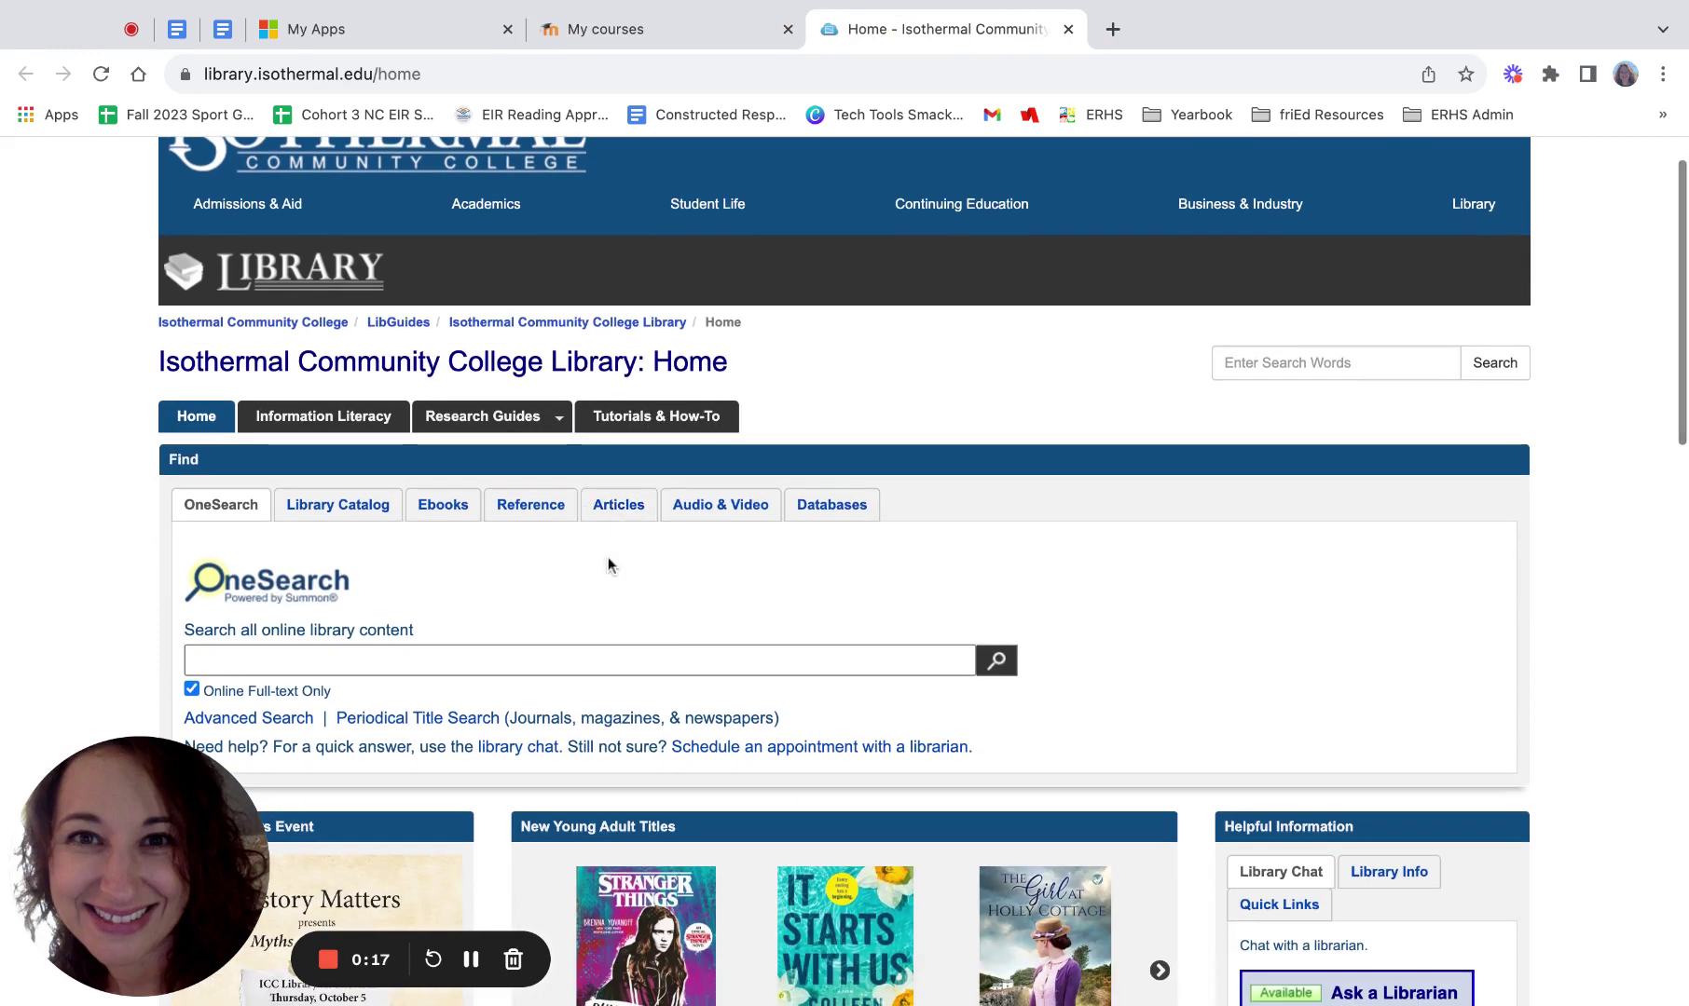
{"action": "left_click", "coordinate": [826, 508]}
{"action": "scroll", "coordinate": [560, 550], "scroll_direction": "down", "scroll_amount": 3}
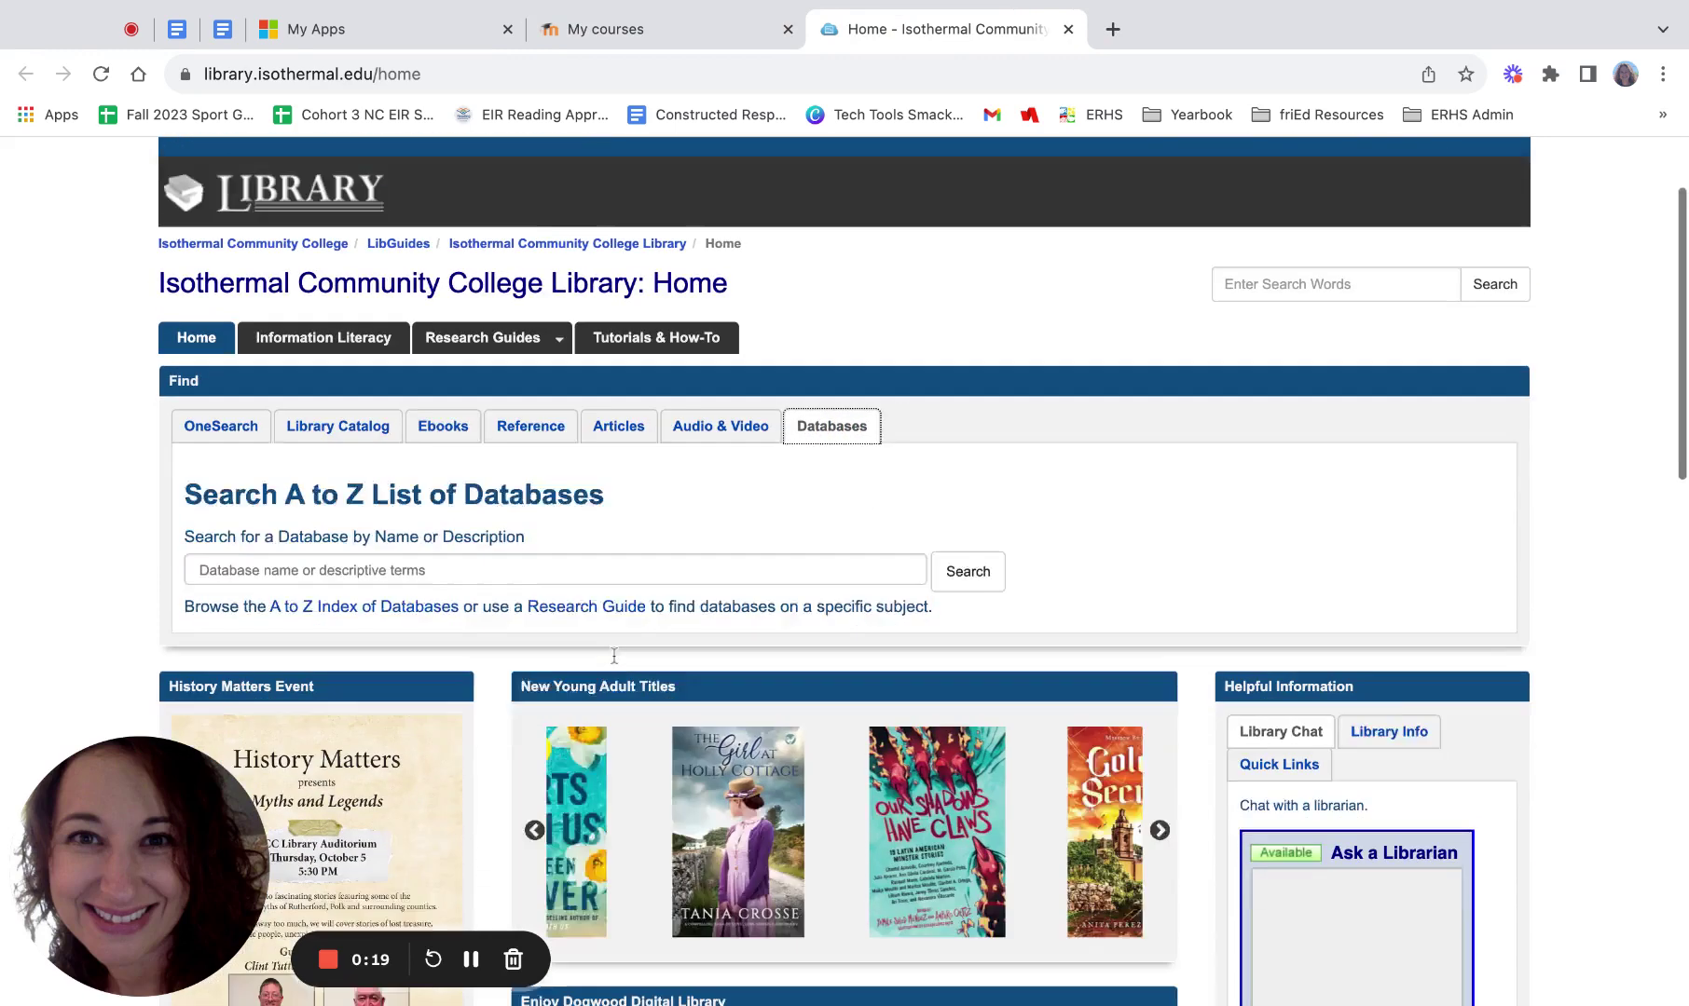
{"action": "left_click", "coordinate": [344, 539]}
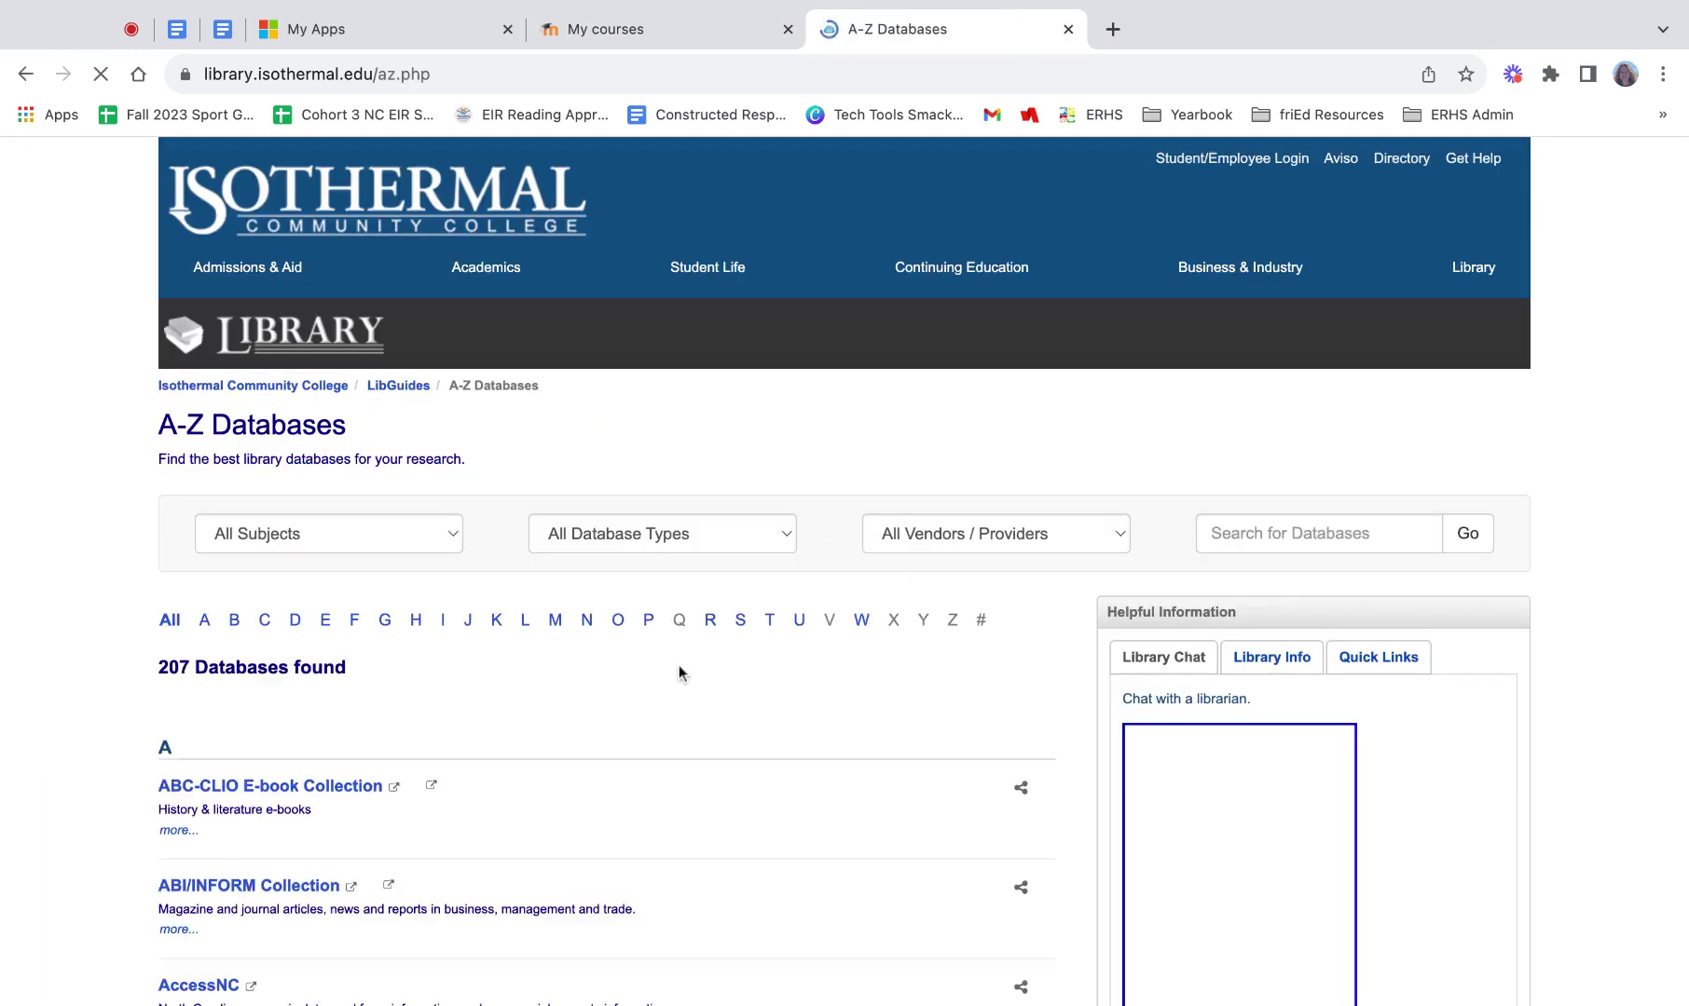
Narrow the database list to the letter G and open Gale in Context: Opposing Viewpoints
{"action": "left_click", "coordinate": [388, 630]}
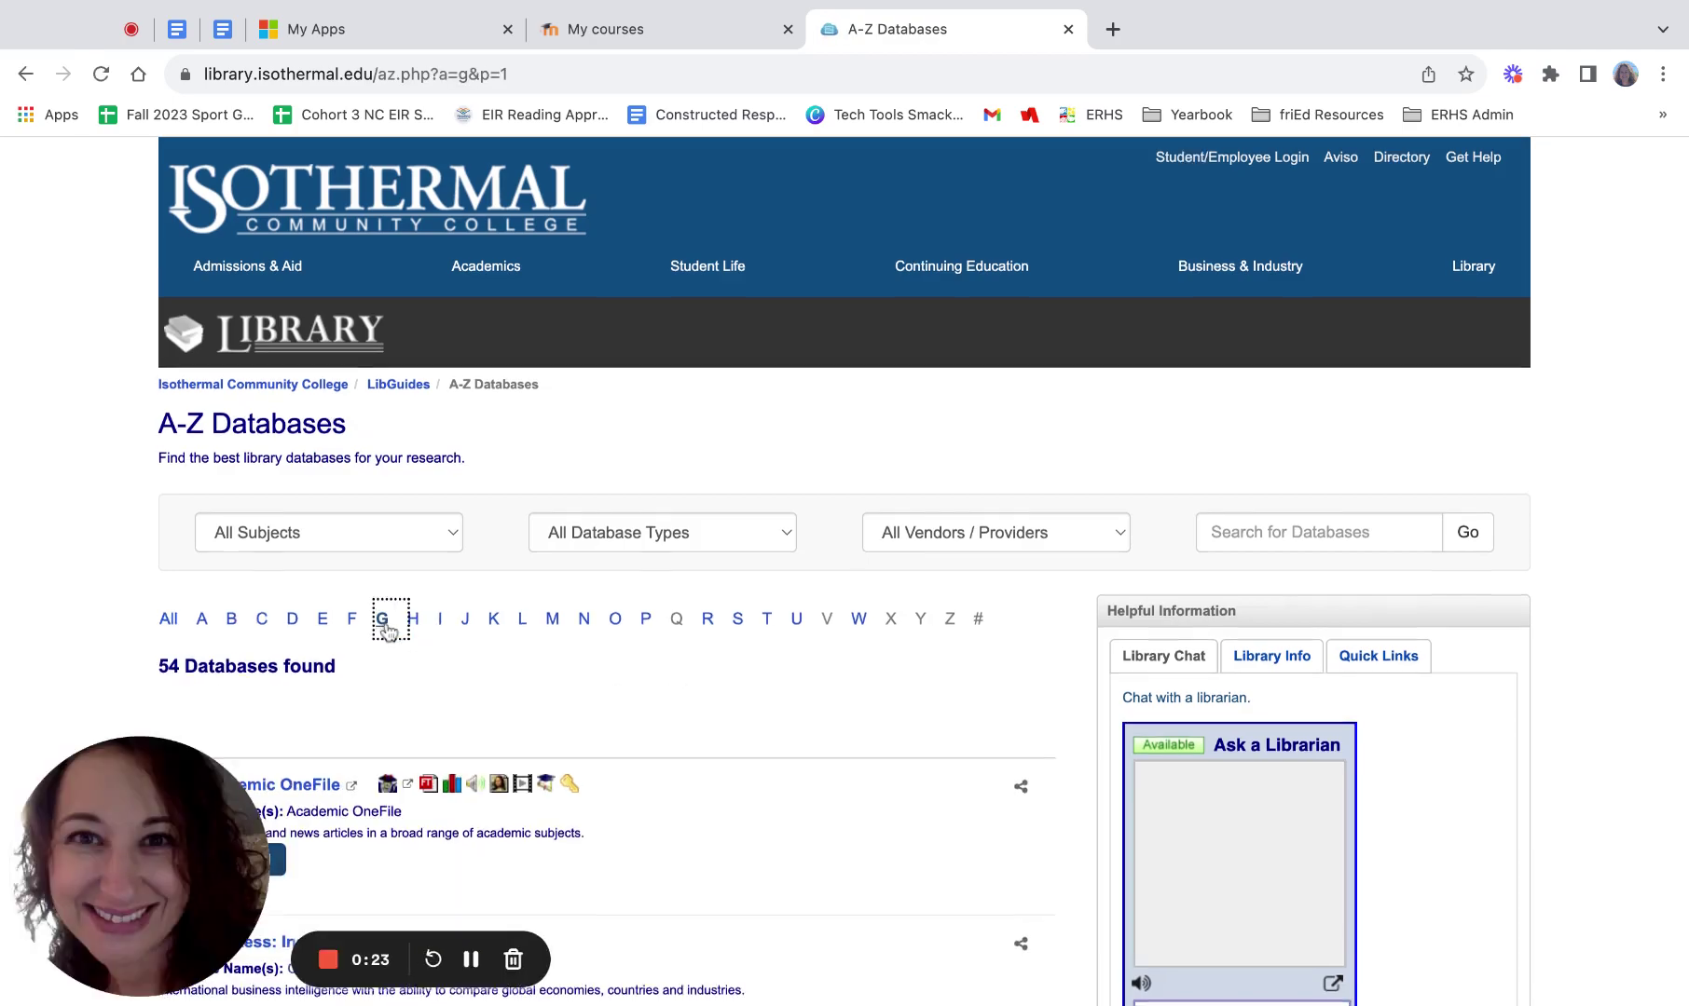
{"action": "scroll", "coordinate": [390, 634], "scroll_direction": "down", "scroll_amount": 10}
{"action": "scroll", "coordinate": [390, 634], "scroll_direction": "down", "scroll_amount": 7}
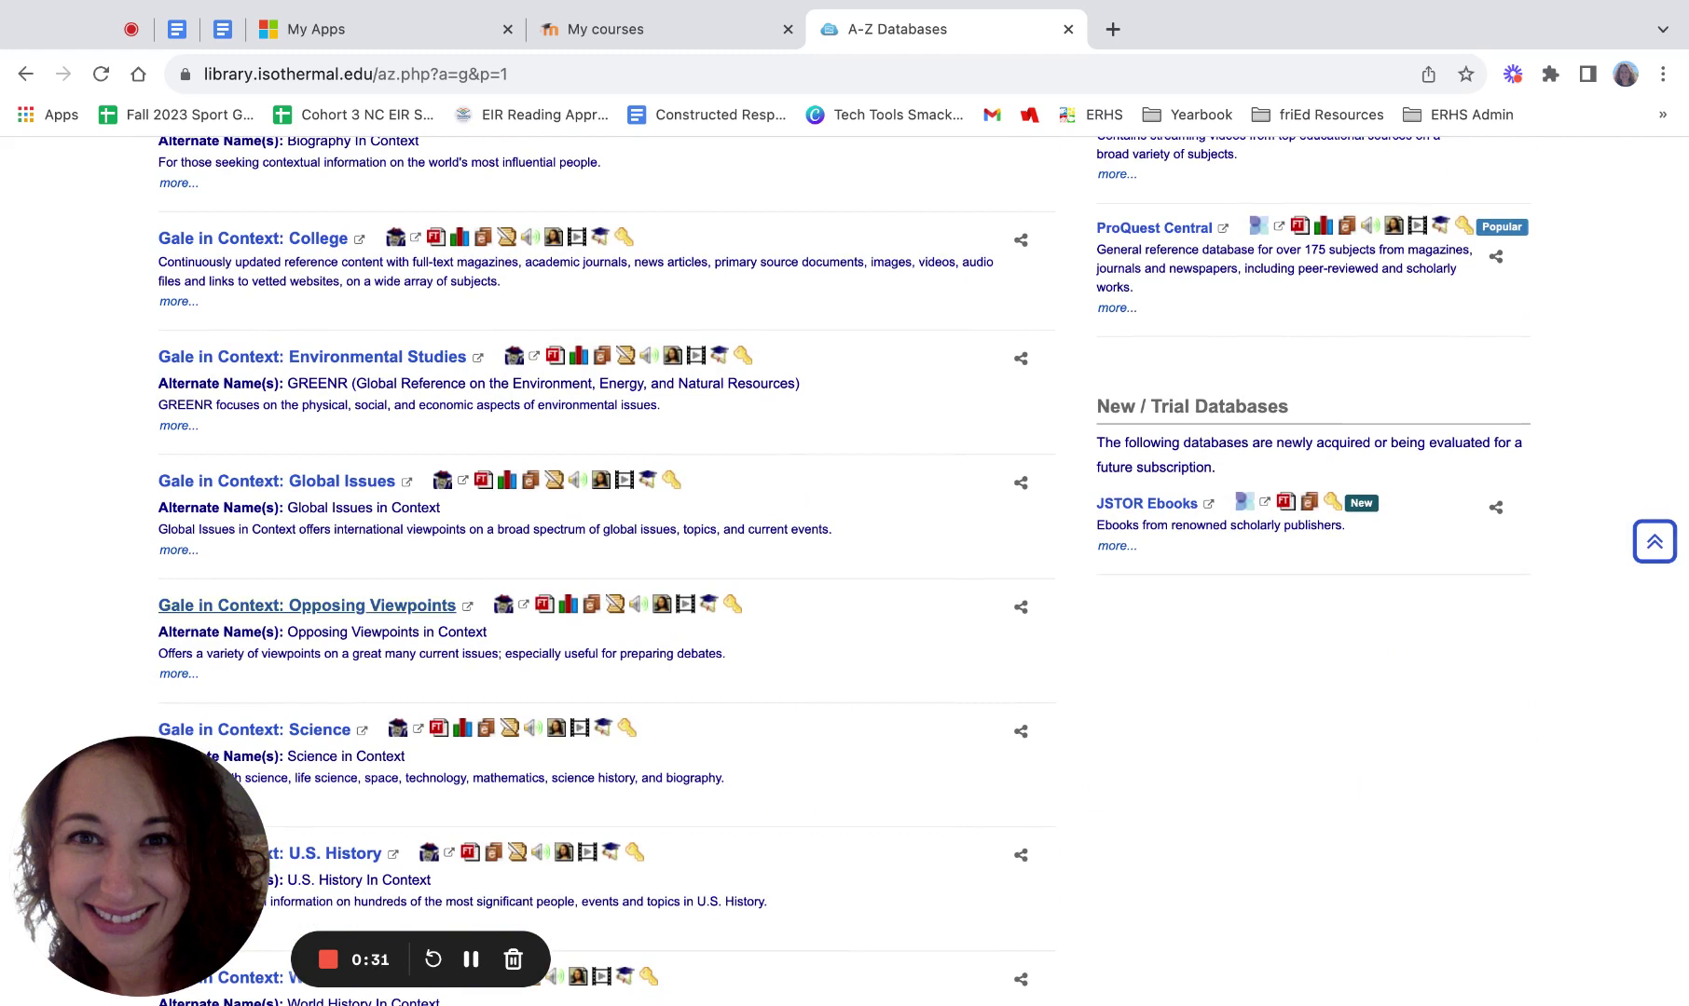
{"action": "left_click", "coordinate": [308, 605]}
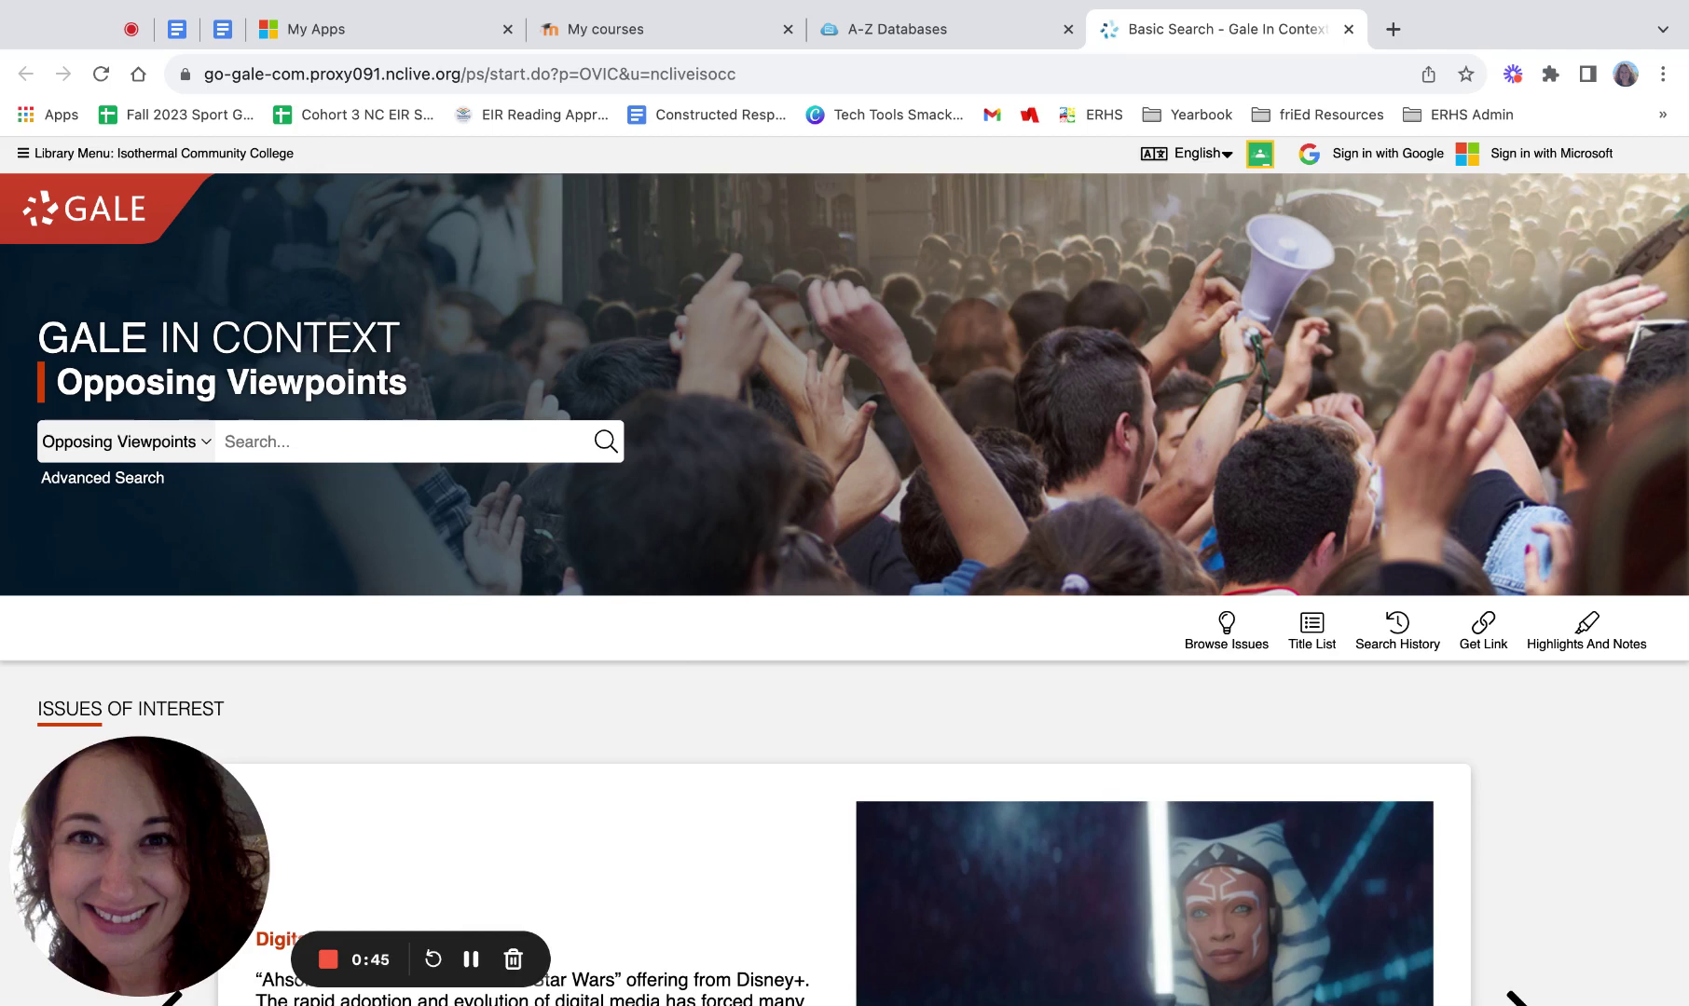
Look through the Opposing Viewpoints home page and open the full list of all issues
{"action": "scroll", "coordinate": [845, 569], "scroll_direction": "down", "scroll_amount": 2}
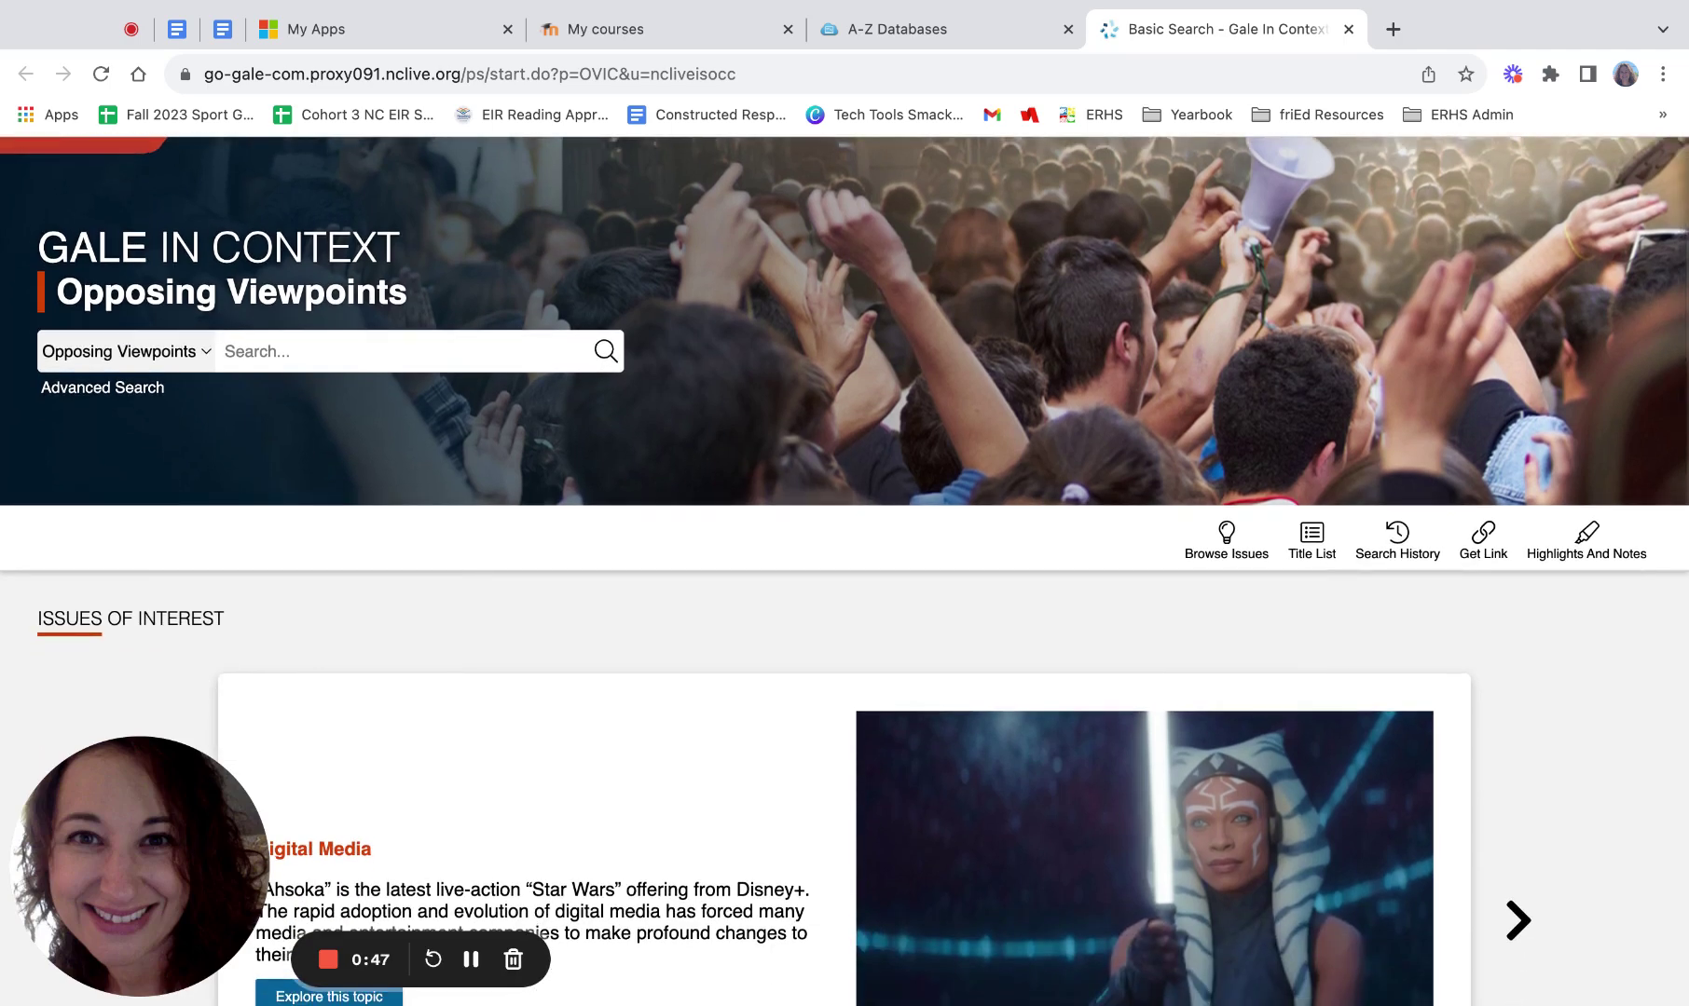
{"action": "scroll", "coordinate": [844, 569], "scroll_direction": "down", "scroll_amount": 1}
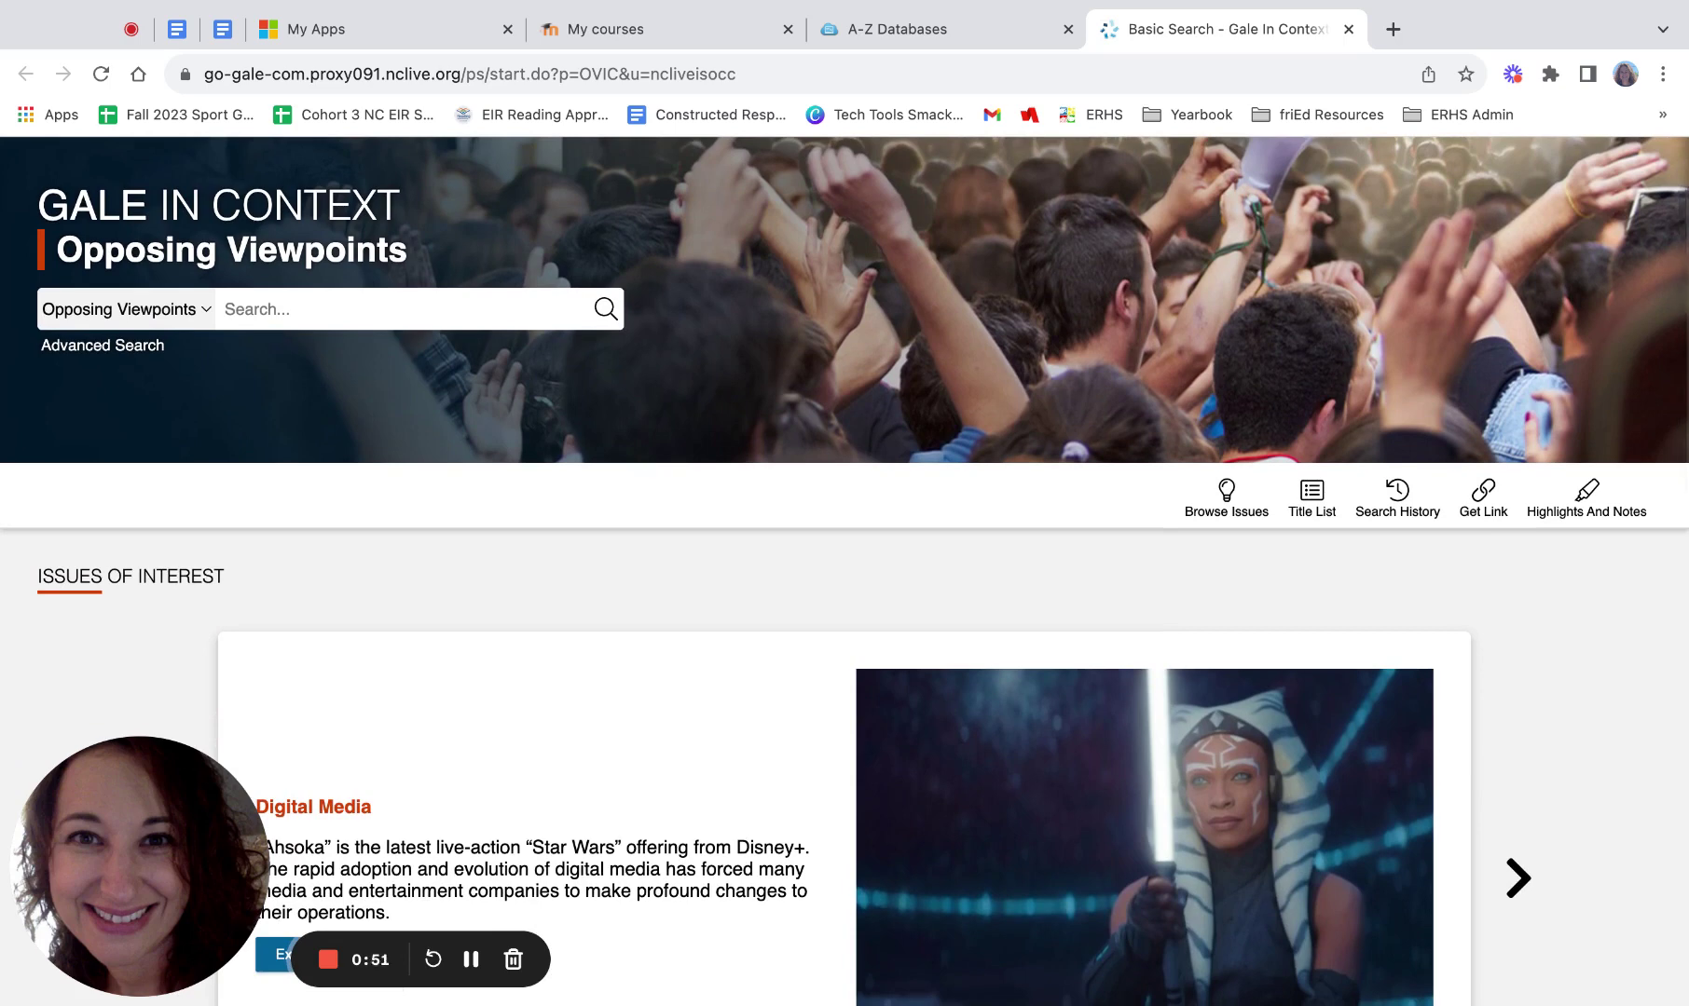
{"action": "scroll", "coordinate": [844, 570], "scroll_direction": "down", "scroll_amount": 5}
{"action": "scroll", "coordinate": [844, 569], "scroll_direction": "up", "scroll_amount": 3}
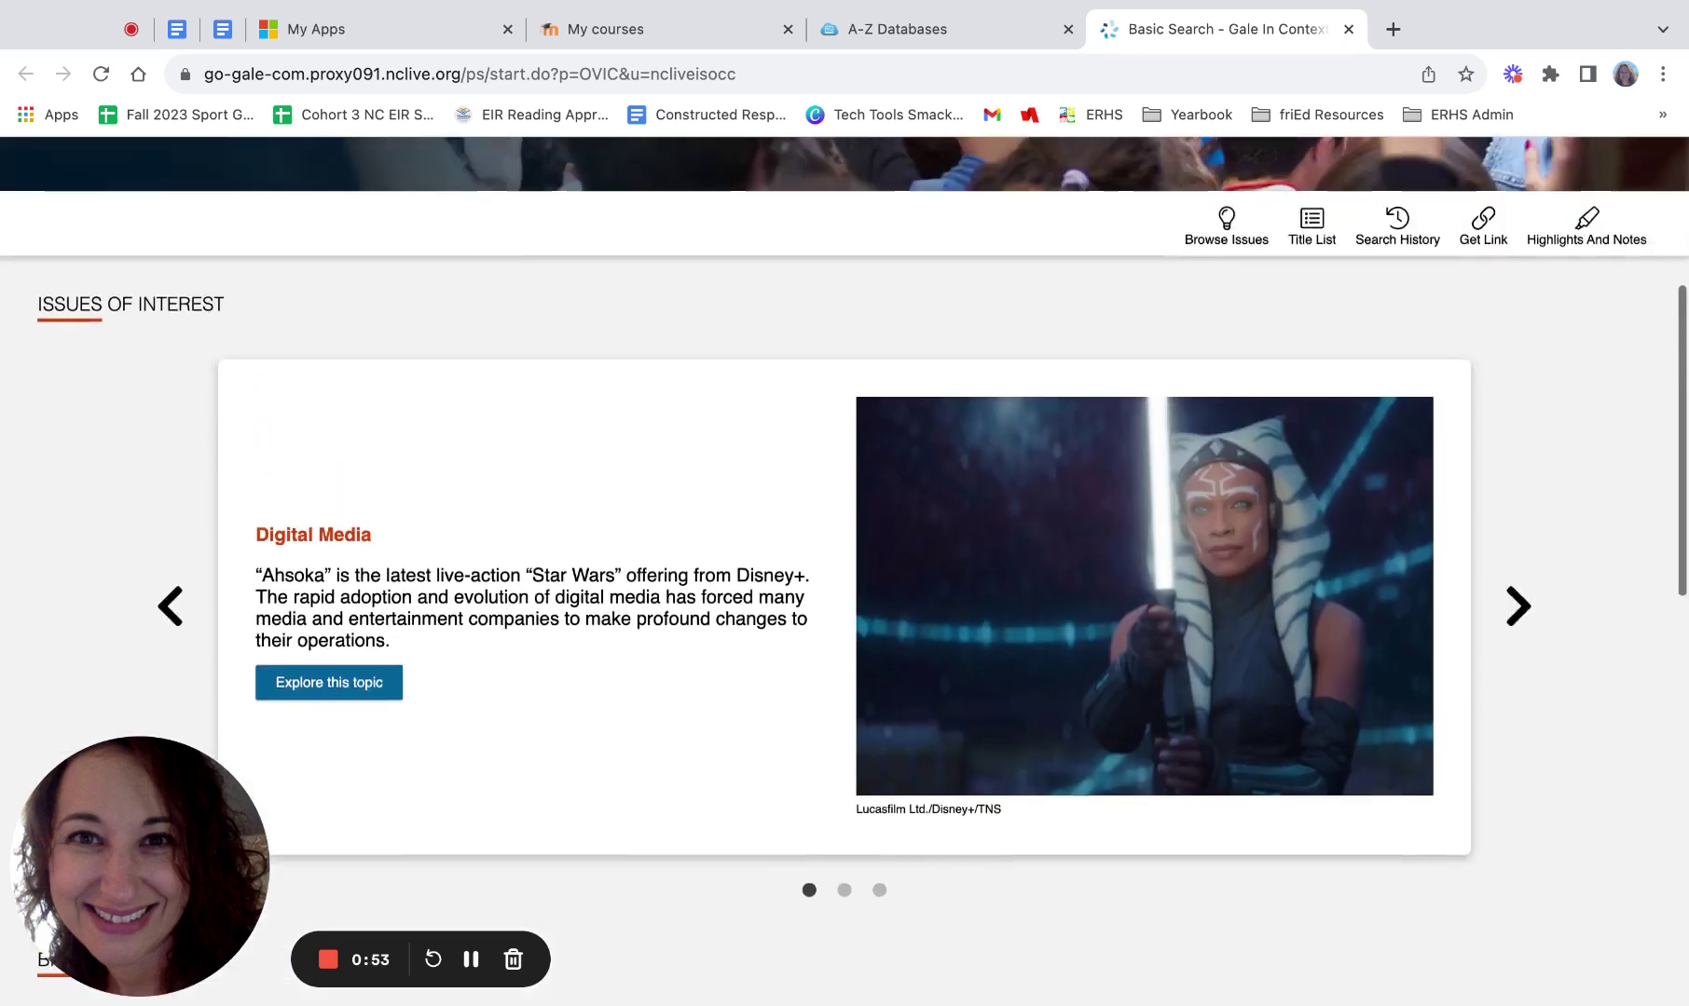
{"action": "scroll", "coordinate": [1209, 726], "scroll_direction": "down", "scroll_amount": 10}
{"action": "scroll", "coordinate": [1210, 725], "scroll_direction": "up", "scroll_amount": 2}
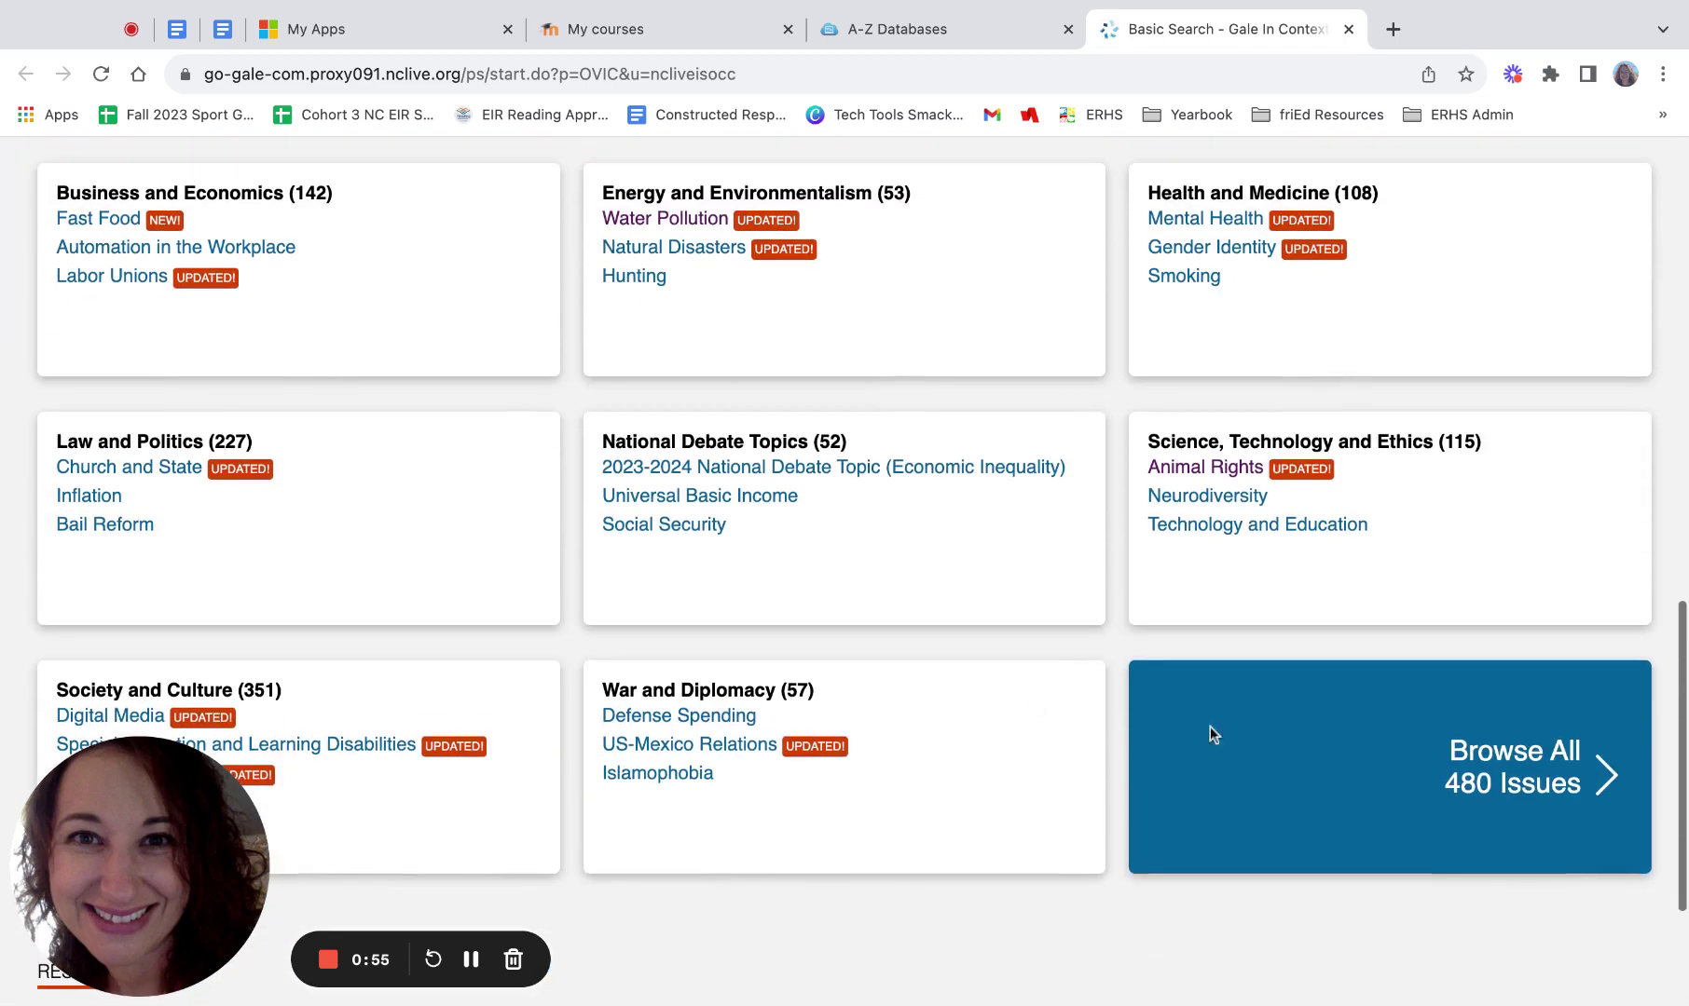
{"action": "left_click", "coordinate": [1396, 767]}
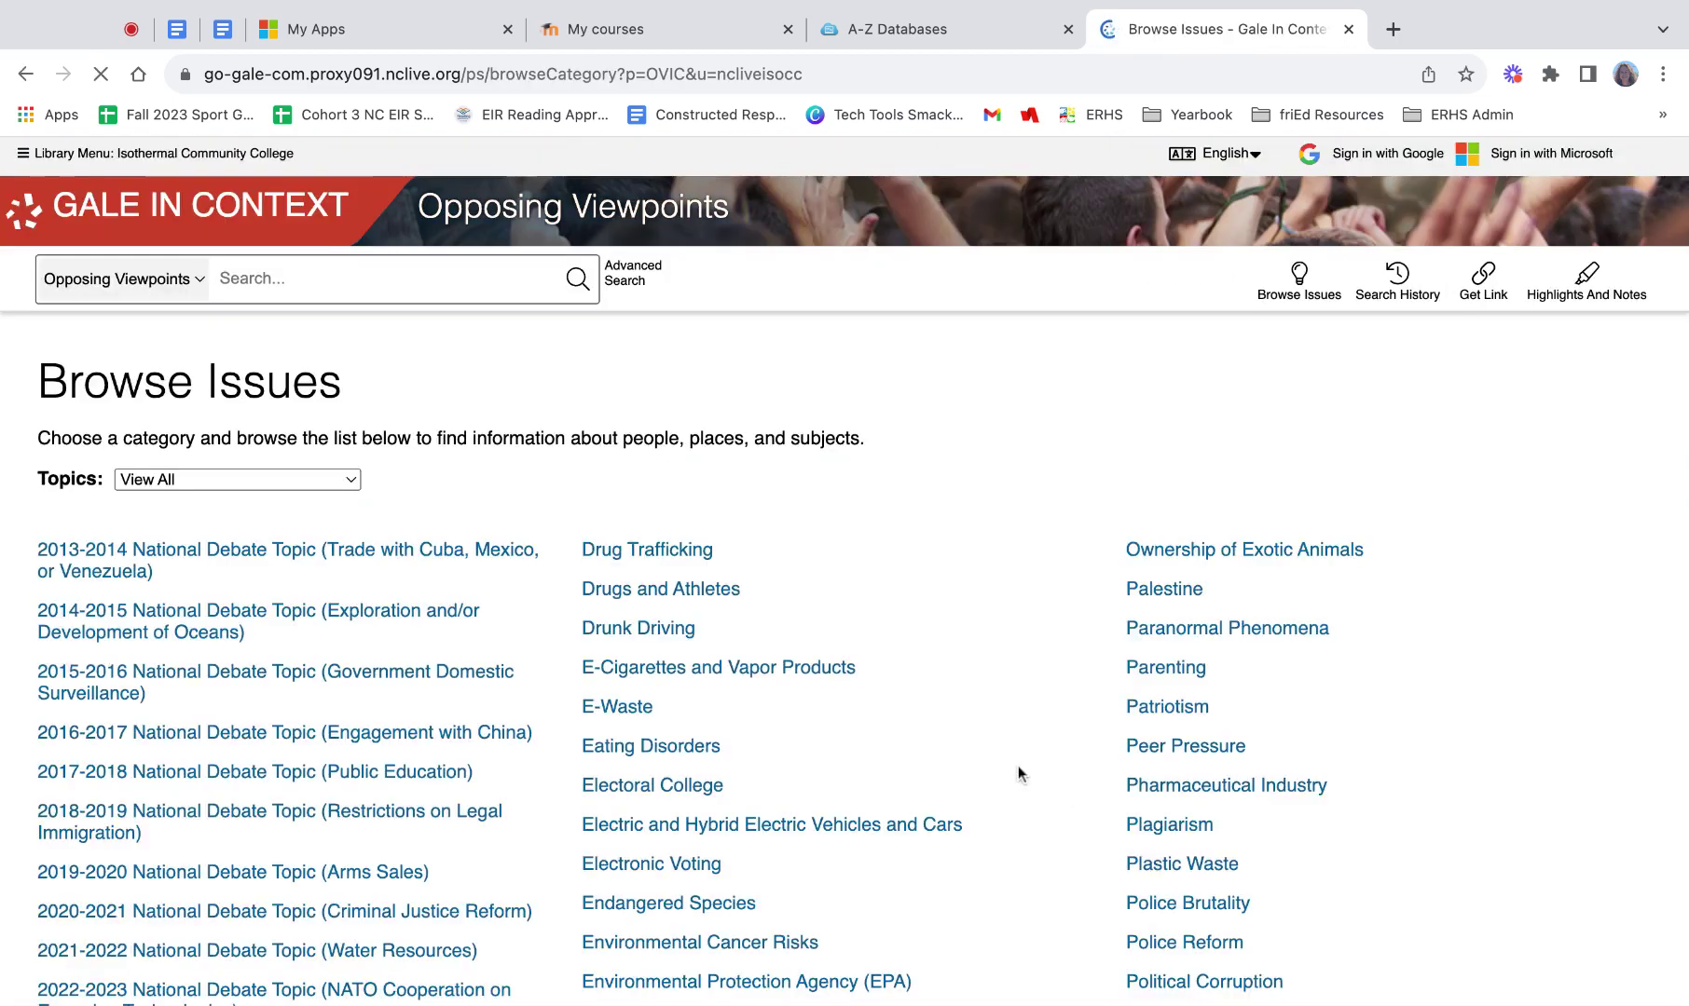
Open the Parenting topic from the Browse Issues list
{"action": "scroll", "coordinate": [1017, 765], "scroll_direction": "down", "scroll_amount": 3}
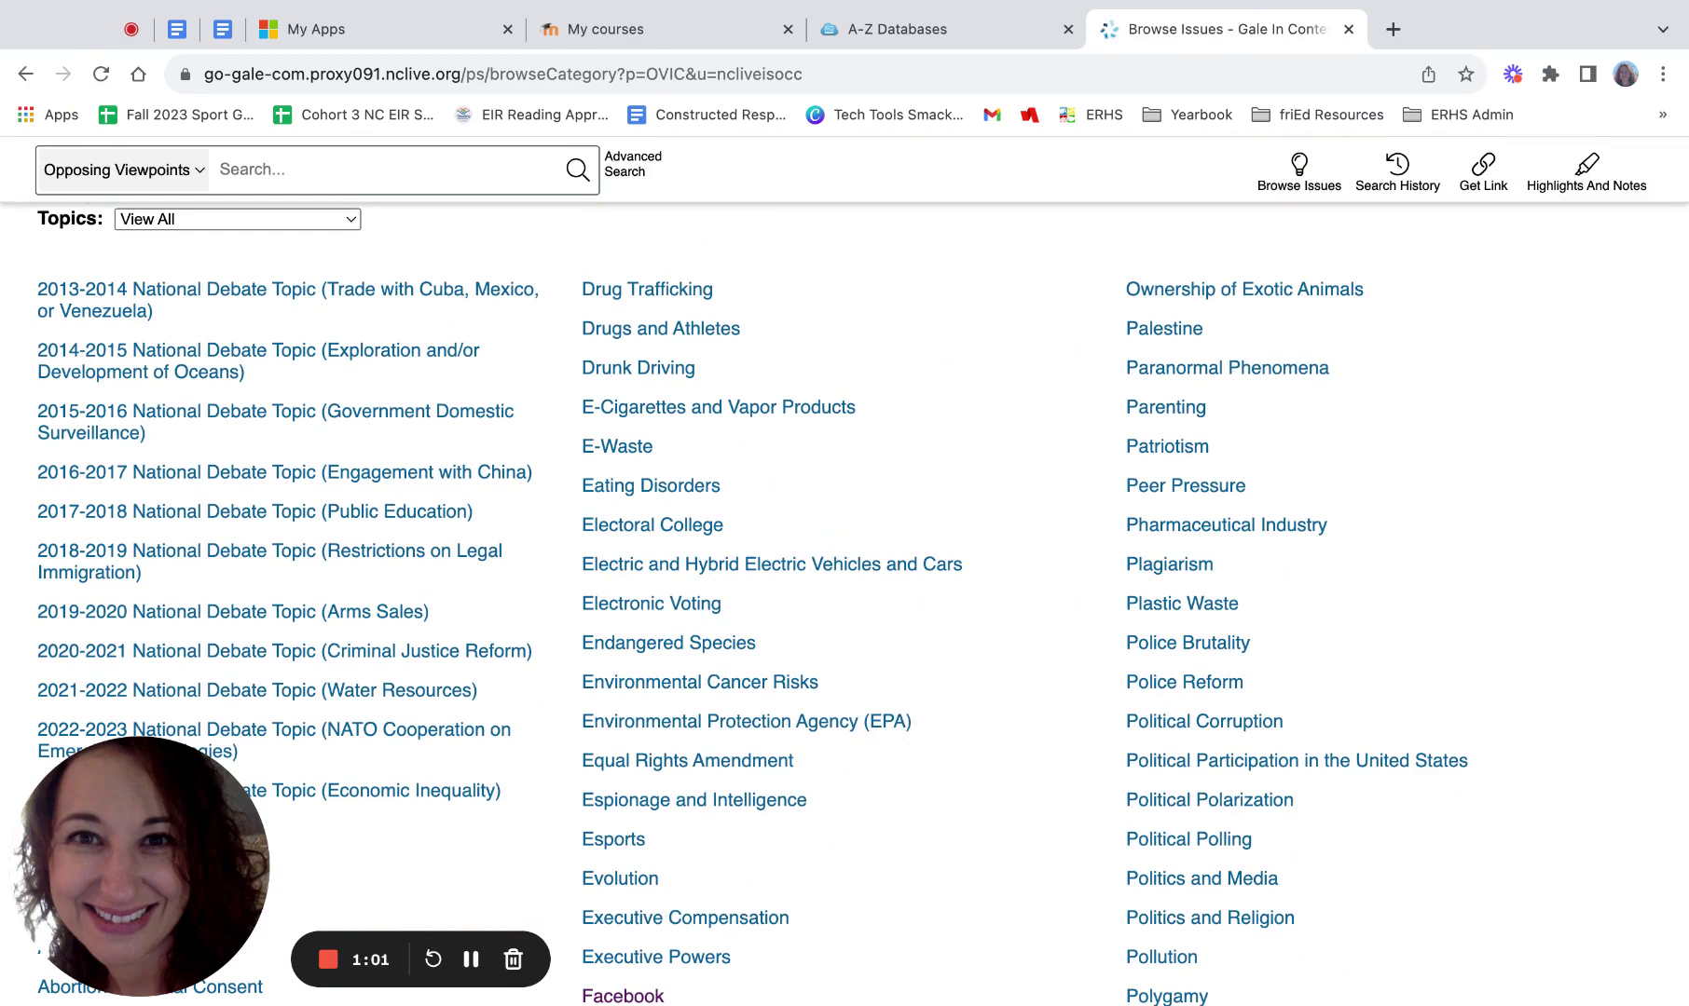
{"action": "scroll", "coordinate": [1156, 420], "scroll_direction": "down", "scroll_amount": 1}
{"action": "left_click", "coordinate": [1165, 350]}
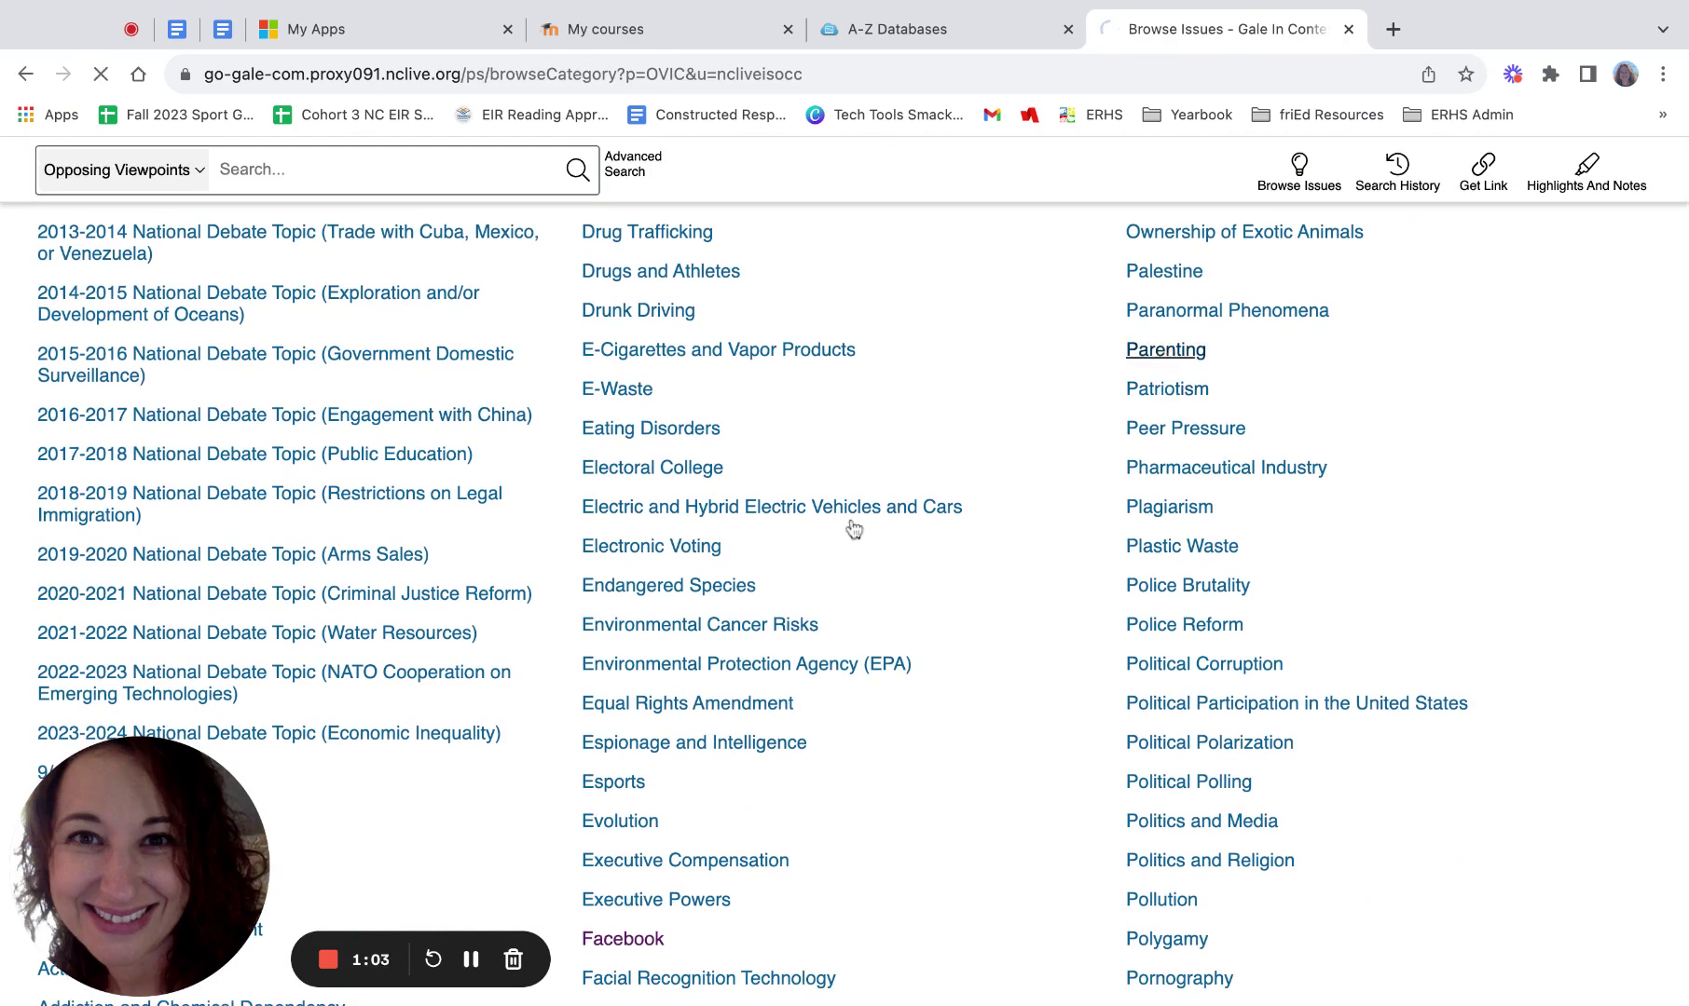
Review the Parenting overview and content types, and show only the topic's News results
{"action": "scroll", "coordinate": [803, 665], "scroll_direction": "down", "scroll_amount": 4}
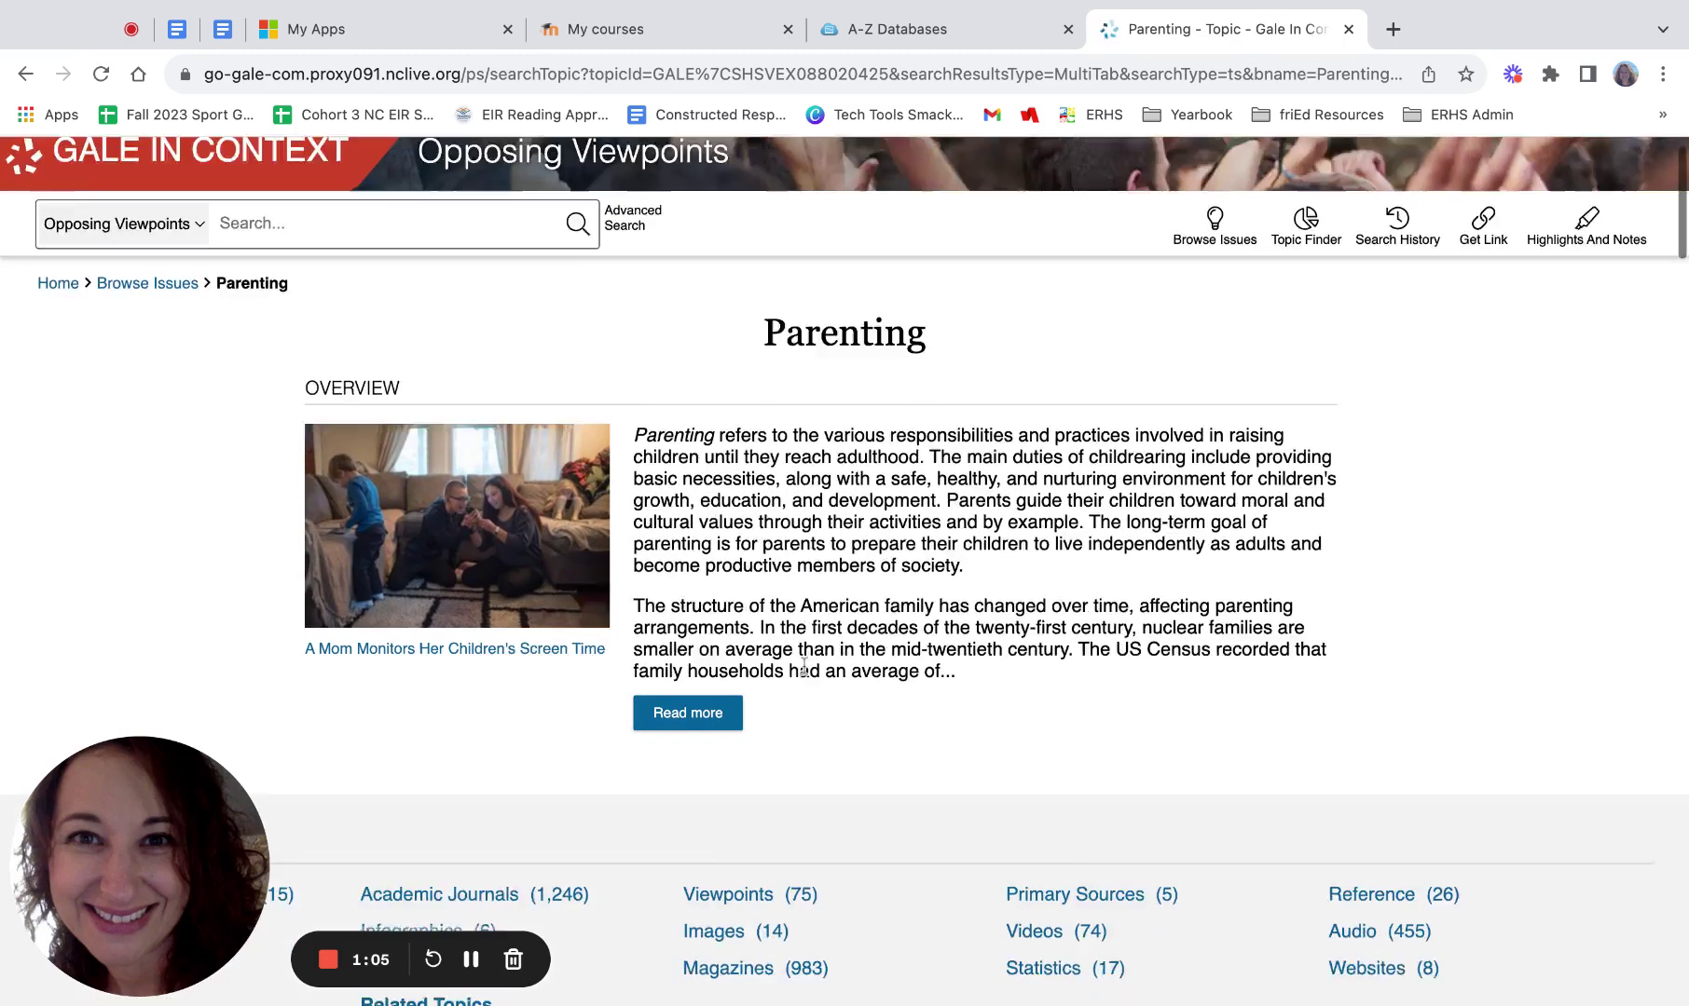
{"action": "scroll", "coordinate": [803, 559], "scroll_direction": "up", "scroll_amount": 1}
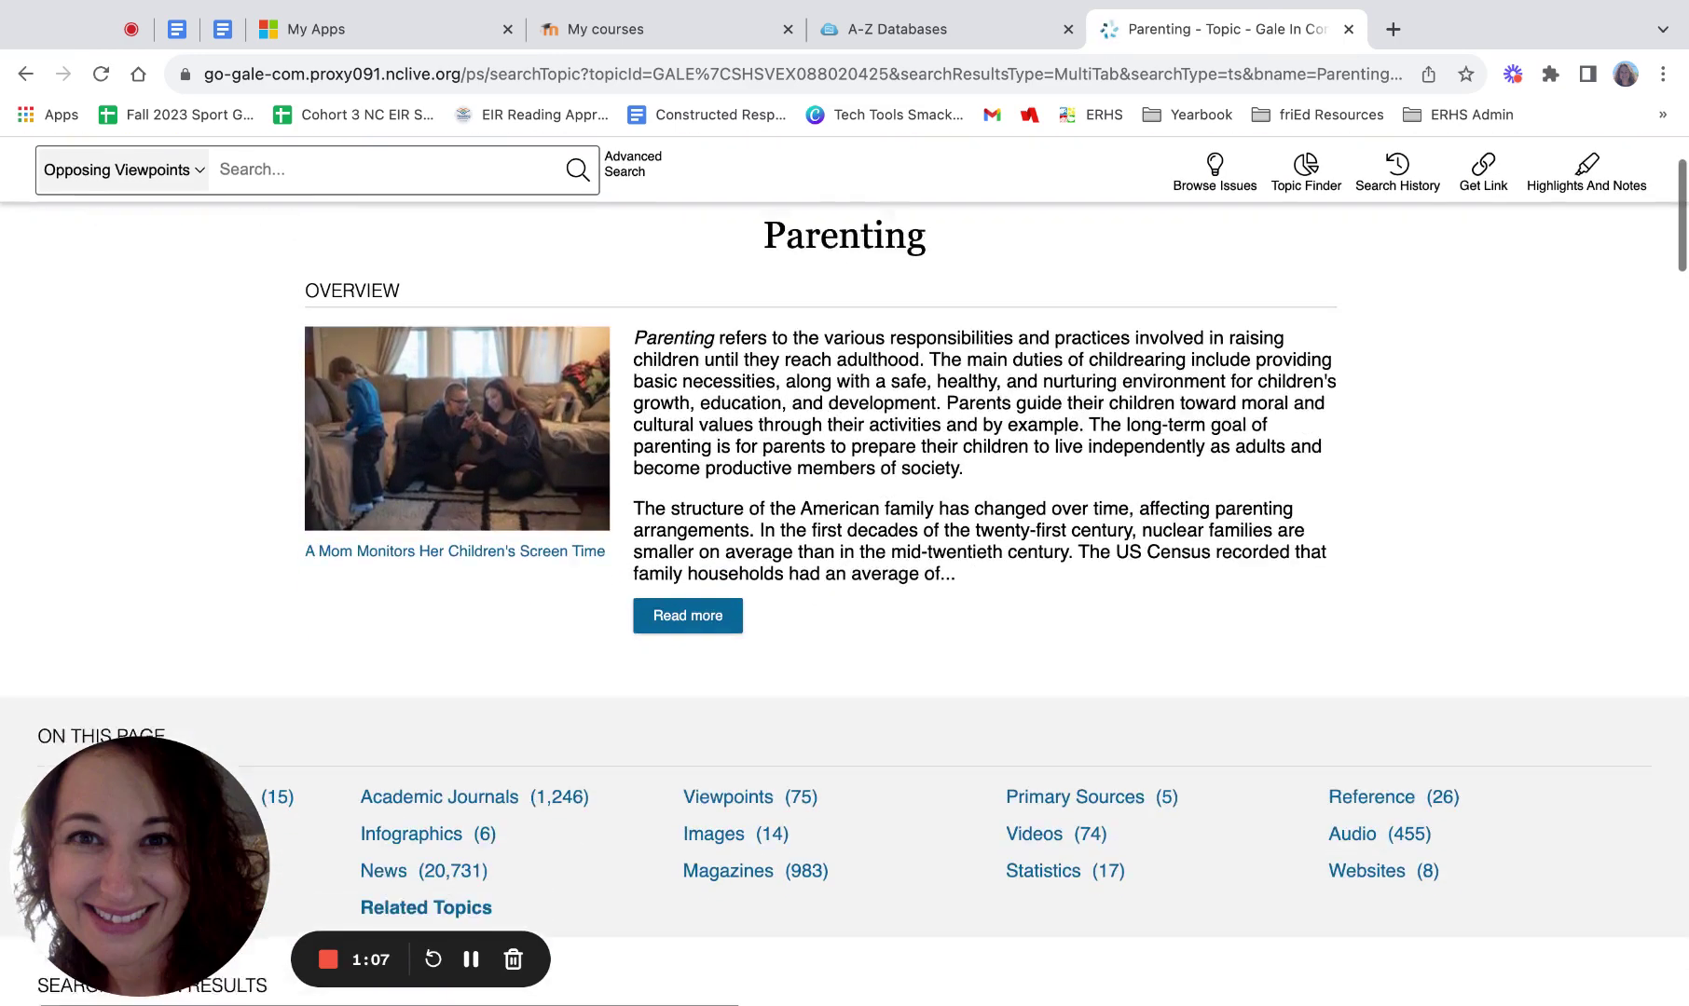
{"action": "scroll", "coordinate": [803, 559], "scroll_direction": "down", "scroll_amount": 3}
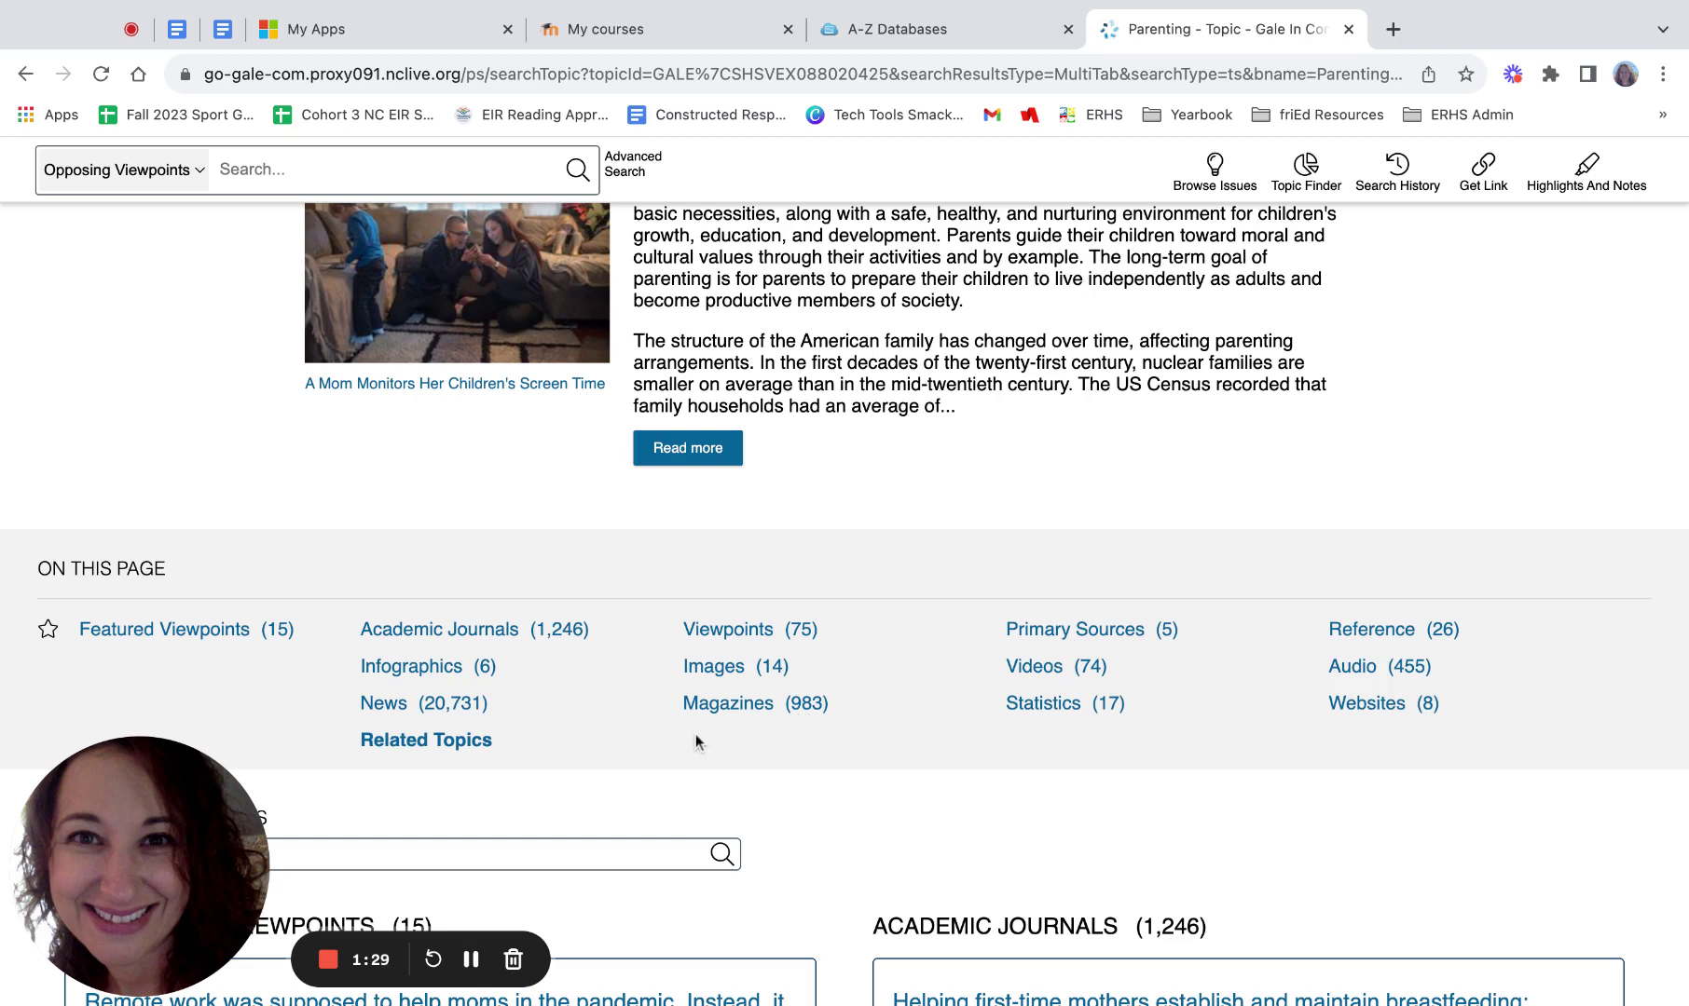
{"action": "left_click", "coordinate": [468, 713]}
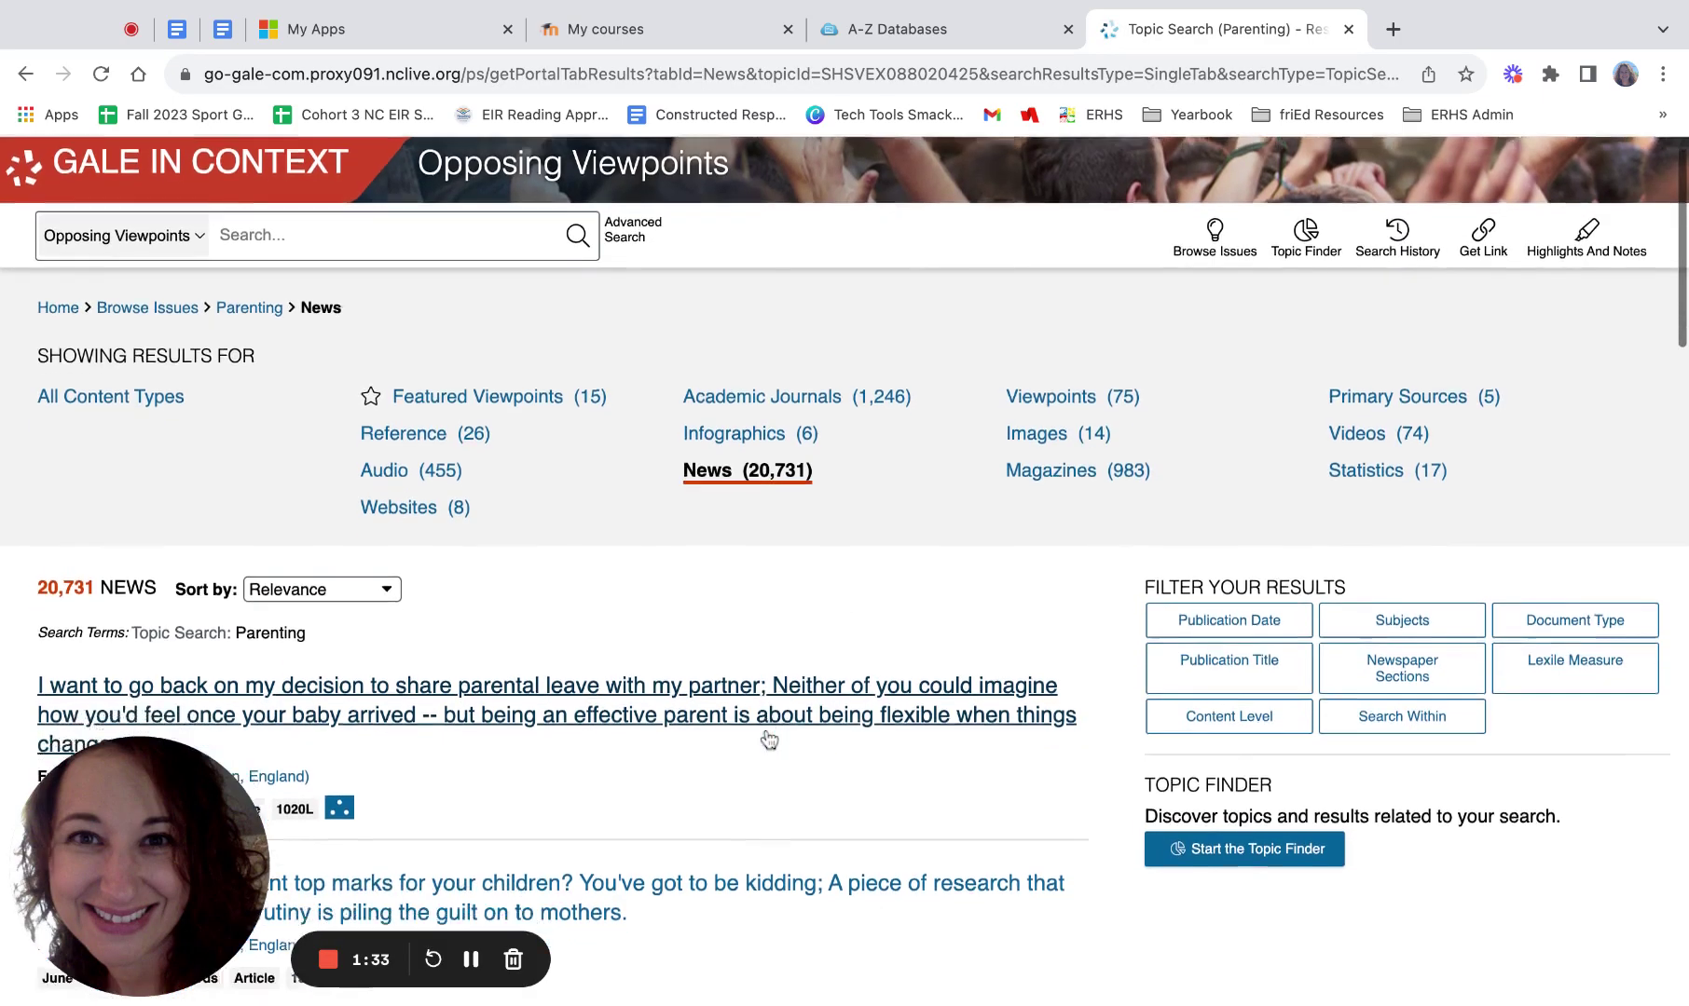
Look through the Parenting news results and open the CNN Wire report "How long you breastfeed may impact your child's test scores later, study shows."
{"action": "scroll", "coordinate": [769, 739], "scroll_direction": "down", "scroll_amount": 5}
{"action": "scroll", "coordinate": [768, 739], "scroll_direction": "down", "scroll_amount": 4}
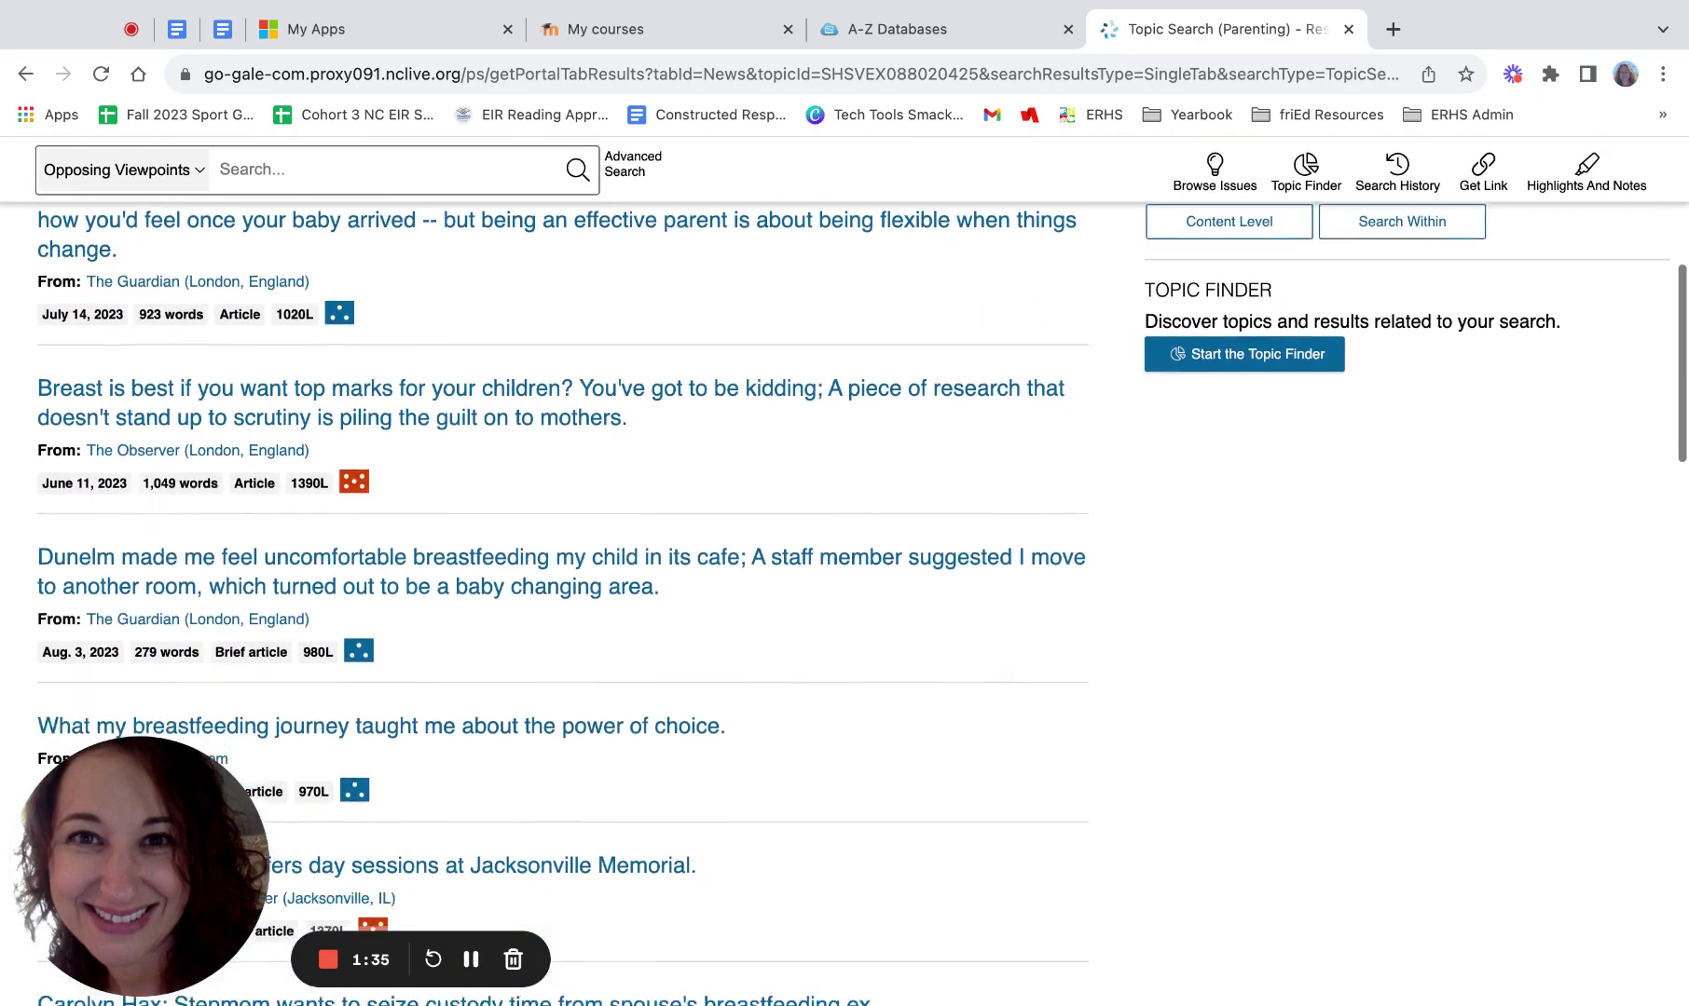
{"action": "scroll", "coordinate": [769, 566], "scroll_direction": "down", "scroll_amount": 3}
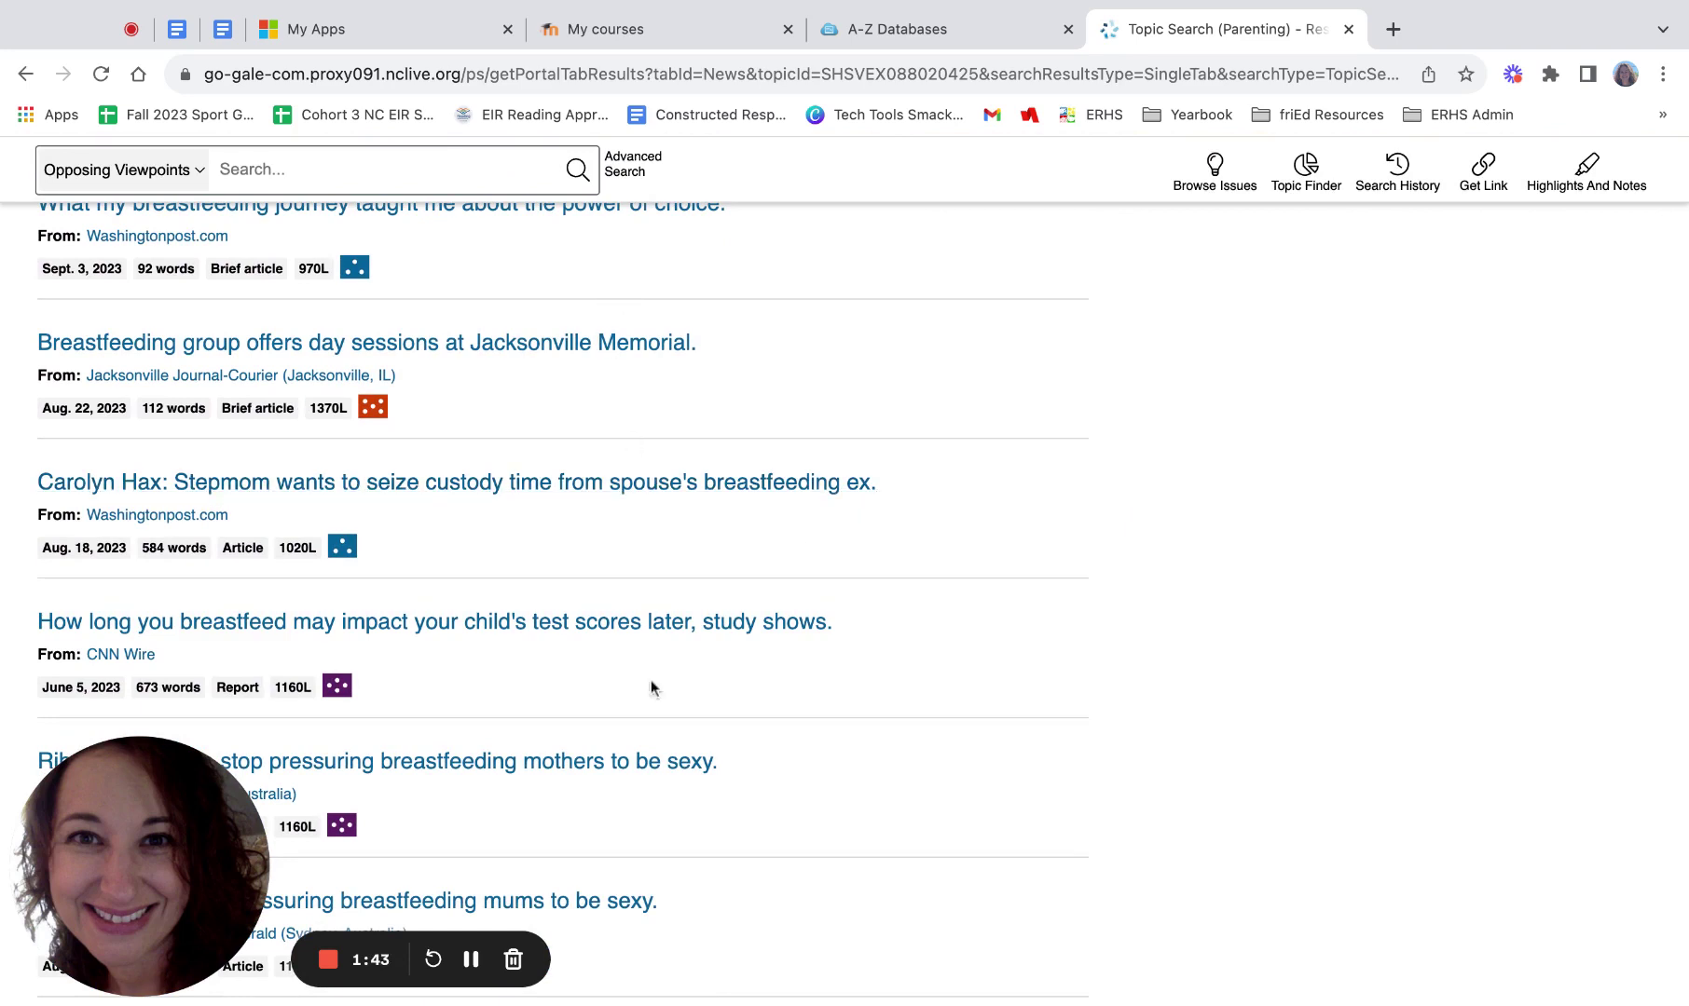
{"action": "scroll", "coordinate": [651, 685], "scroll_direction": "down", "scroll_amount": 2}
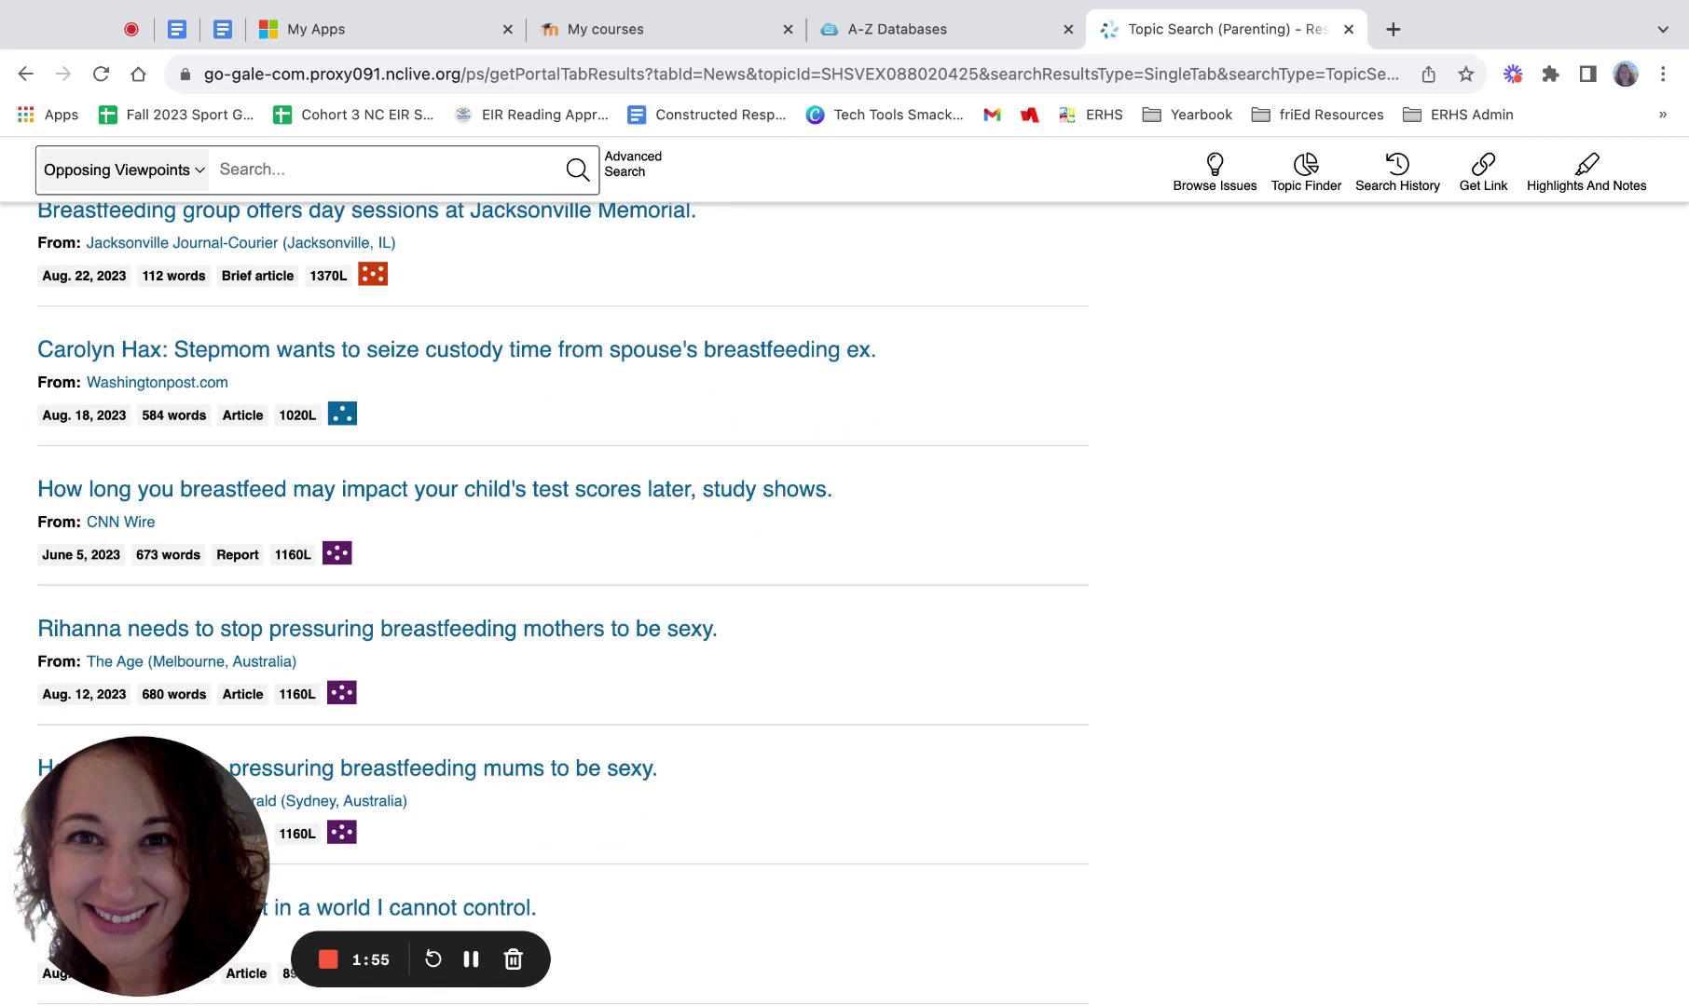
{"action": "scroll", "coordinate": [527, 559], "scroll_direction": "down", "scroll_amount": 2}
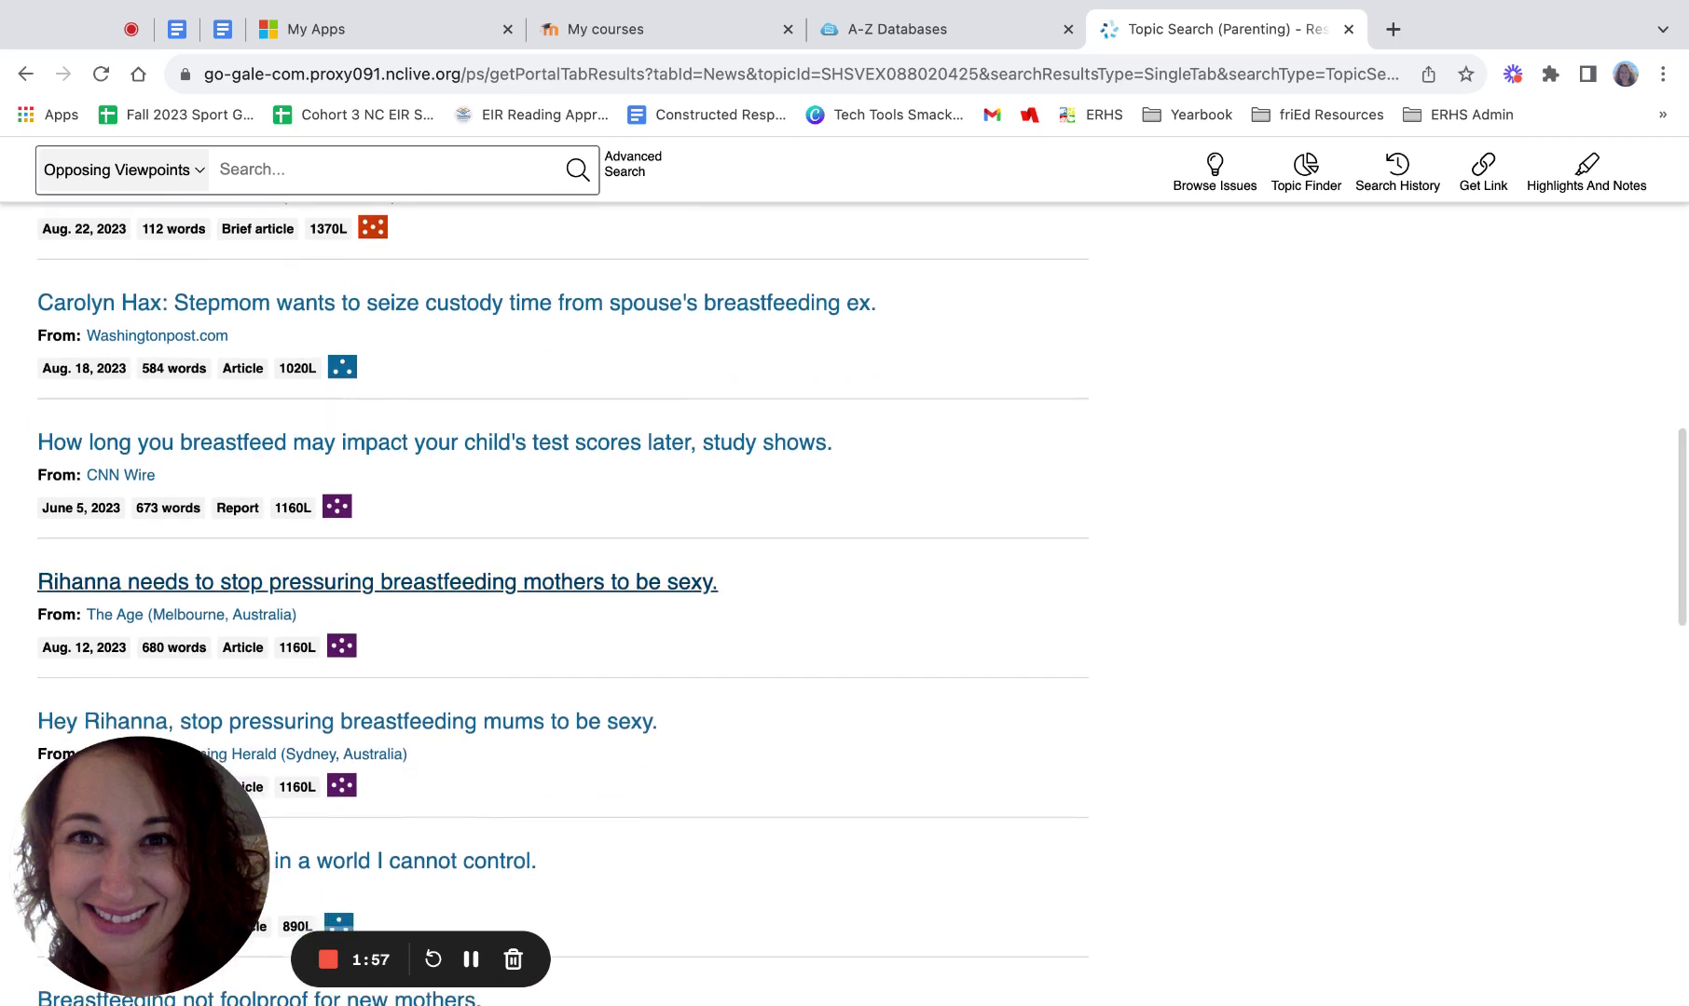
{"action": "scroll", "coordinate": [527, 519], "scroll_direction": "up", "scroll_amount": 2}
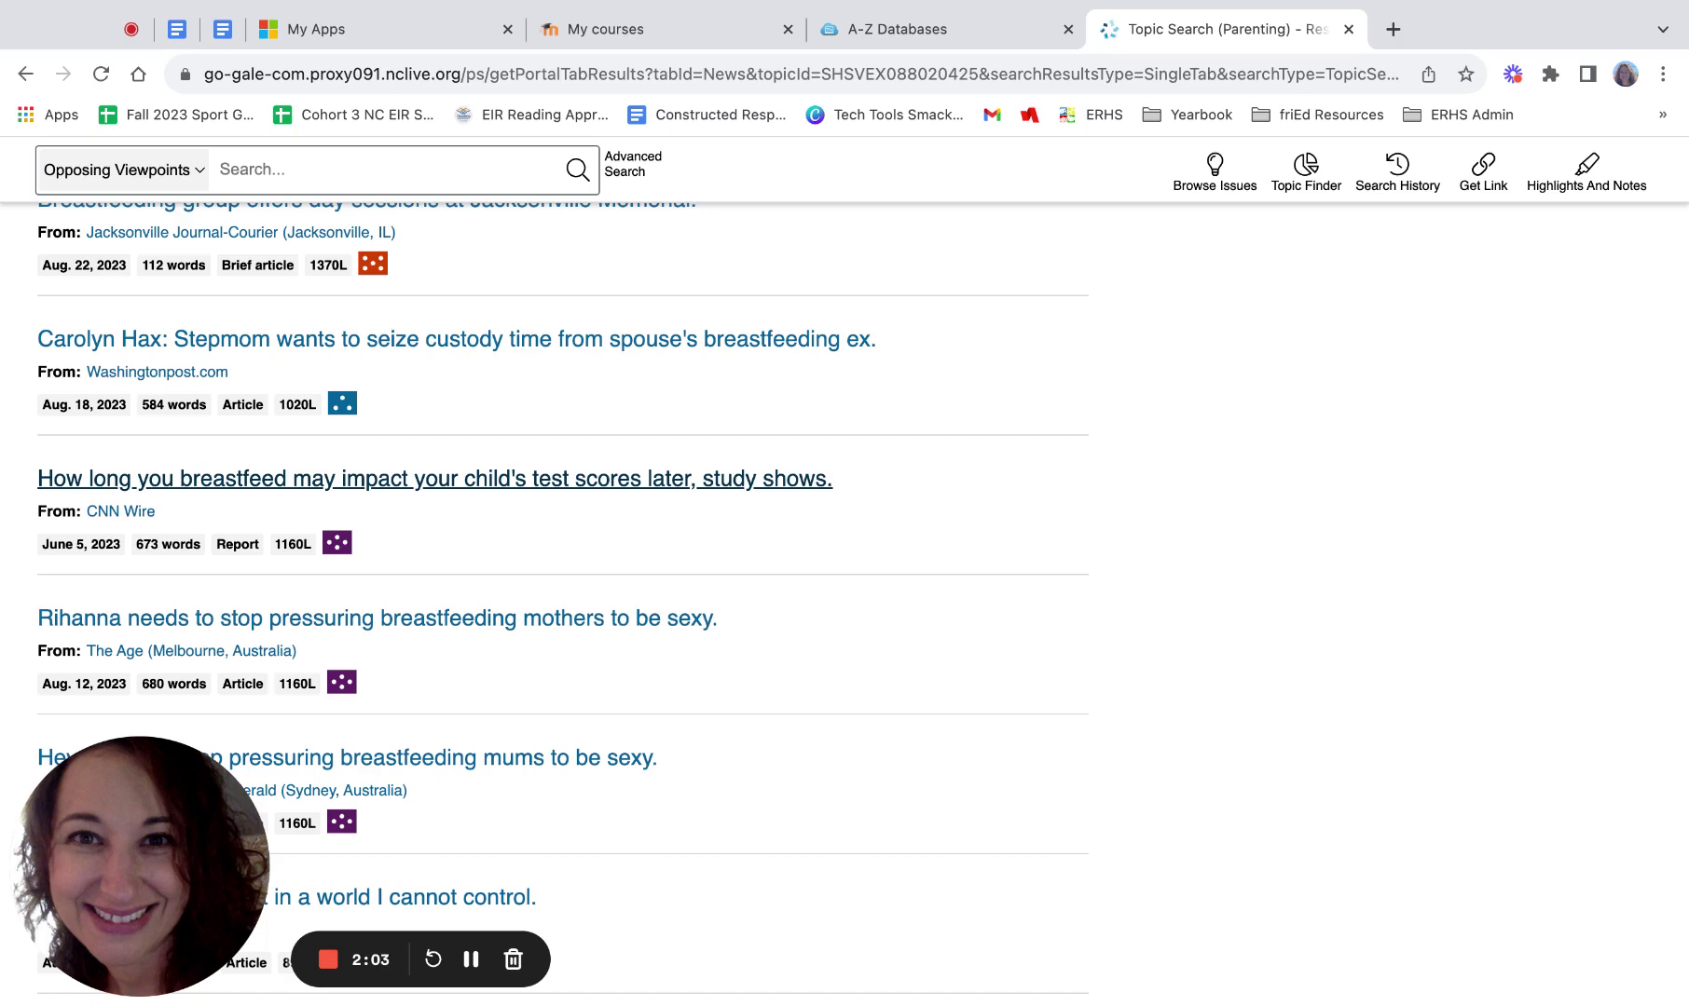
{"action": "left_click", "coordinate": [727, 479]}
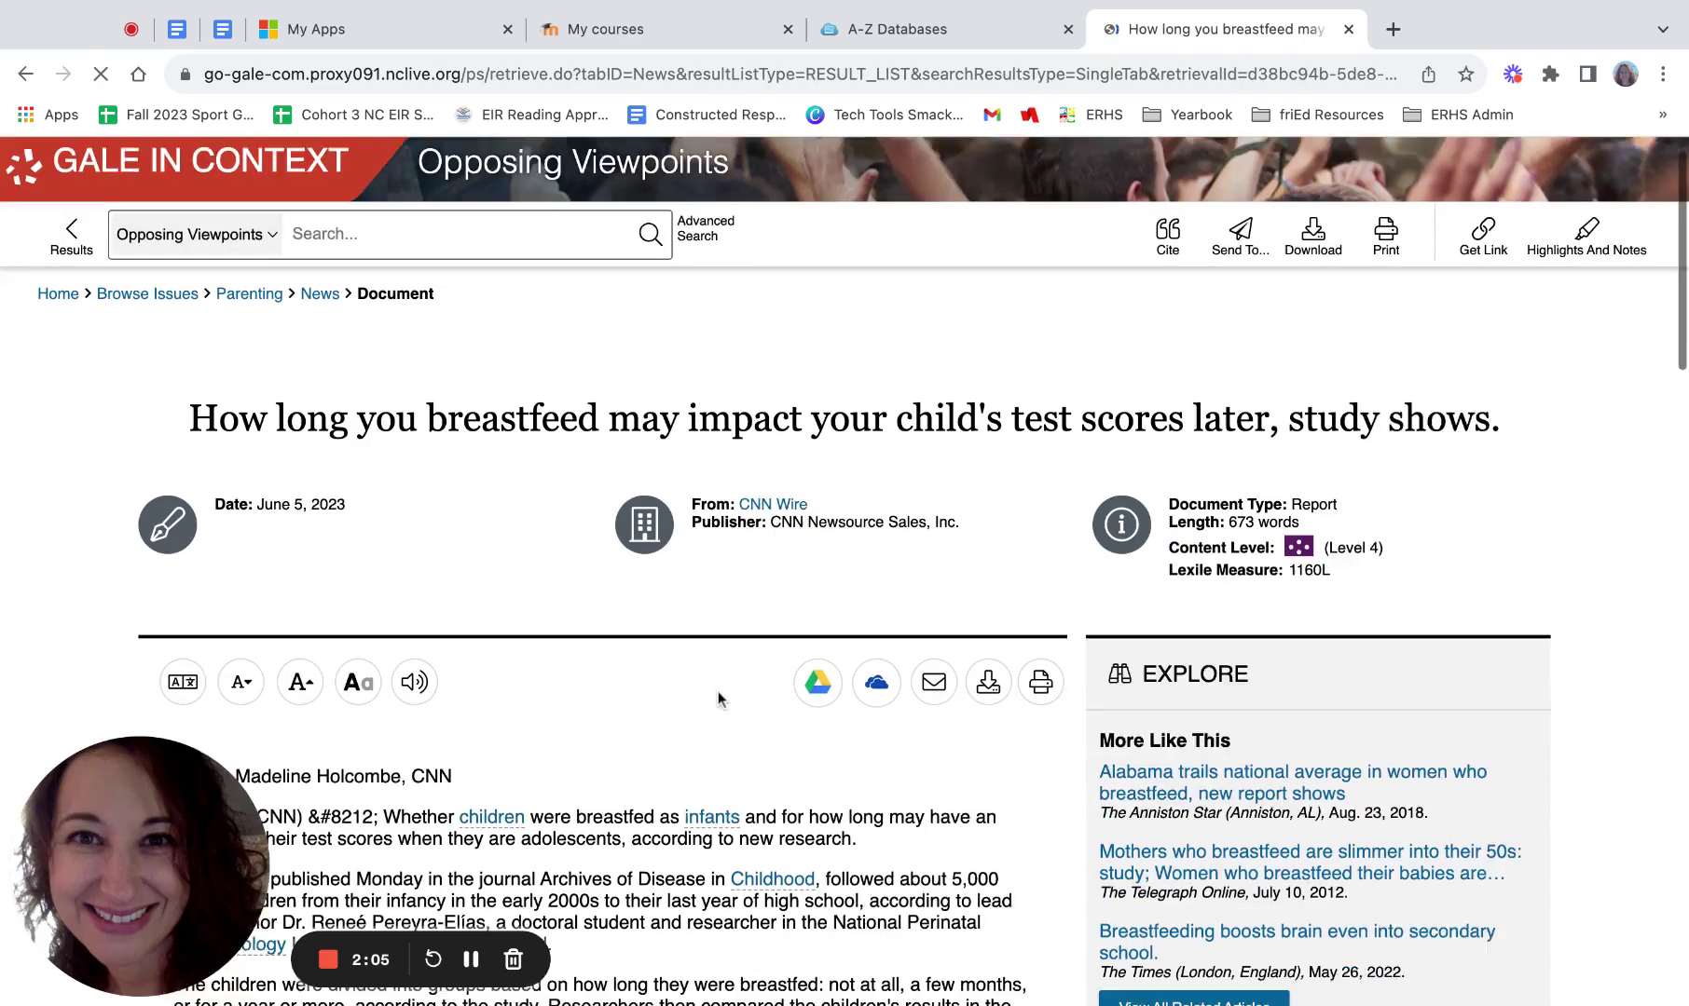
Examine the article's text, publication details, and its options for saving, e-mailing, downloading and printing
{"action": "scroll", "coordinate": [721, 700], "scroll_direction": "down", "scroll_amount": 2}
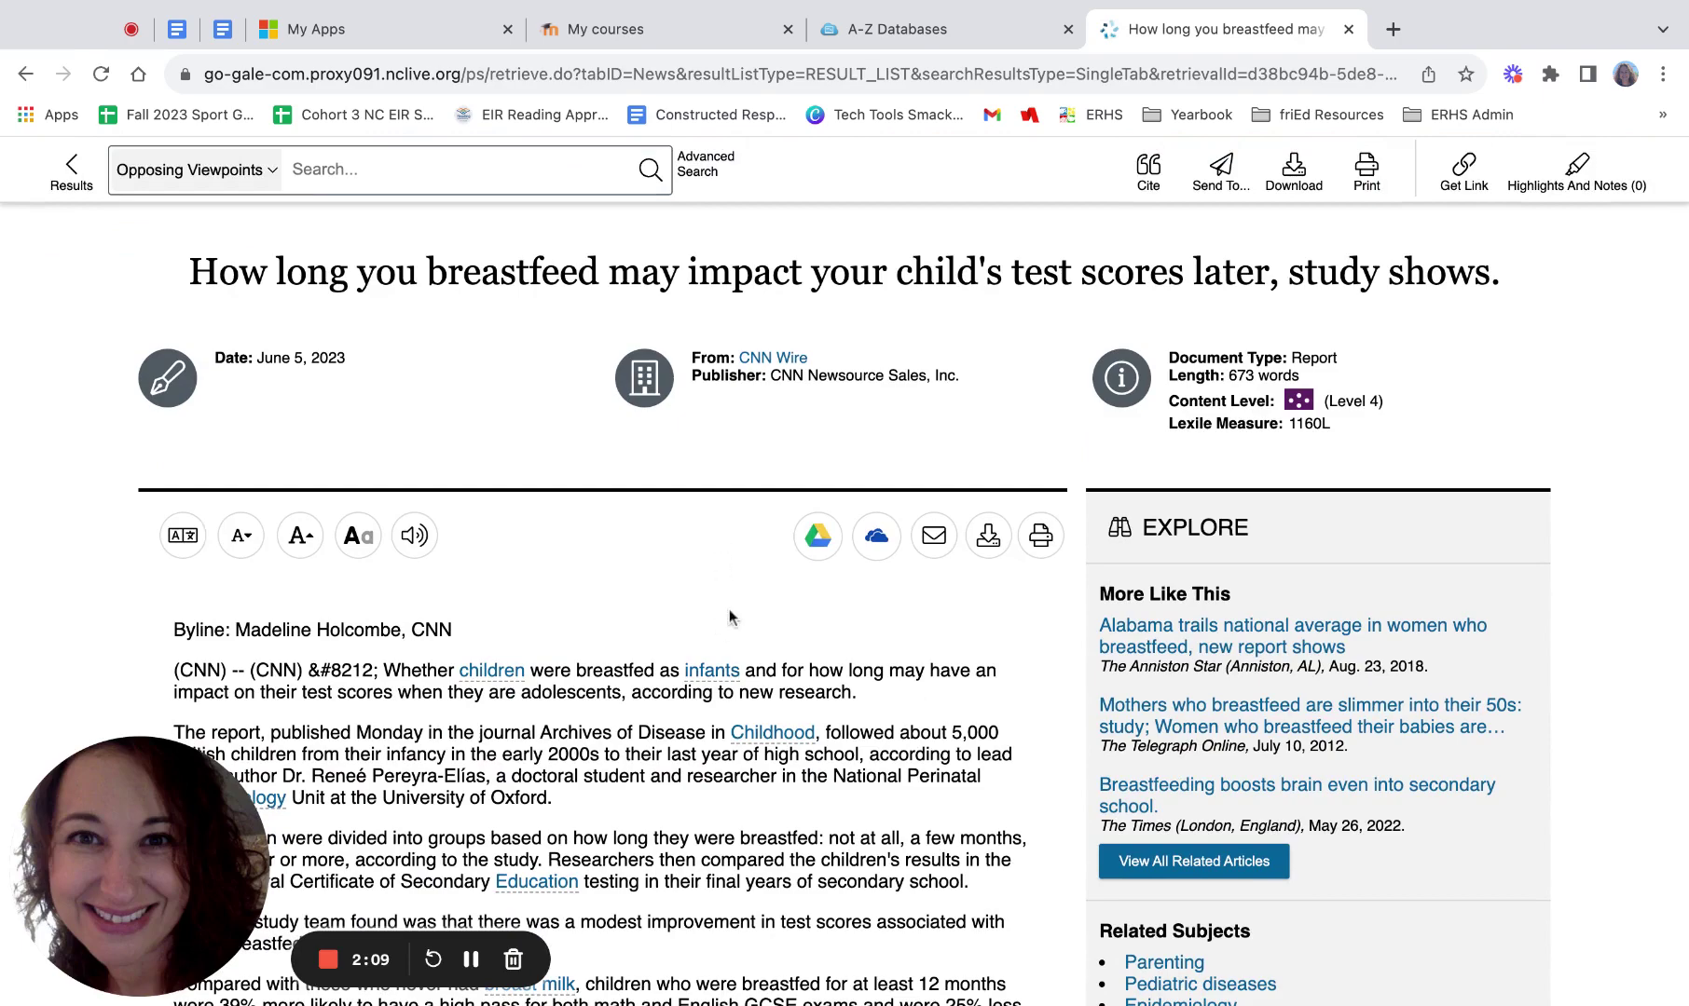
{"action": "scroll", "coordinate": [728, 608], "scroll_direction": "down", "scroll_amount": 2}
{"action": "scroll", "coordinate": [728, 609], "scroll_direction": "down", "scroll_amount": 5}
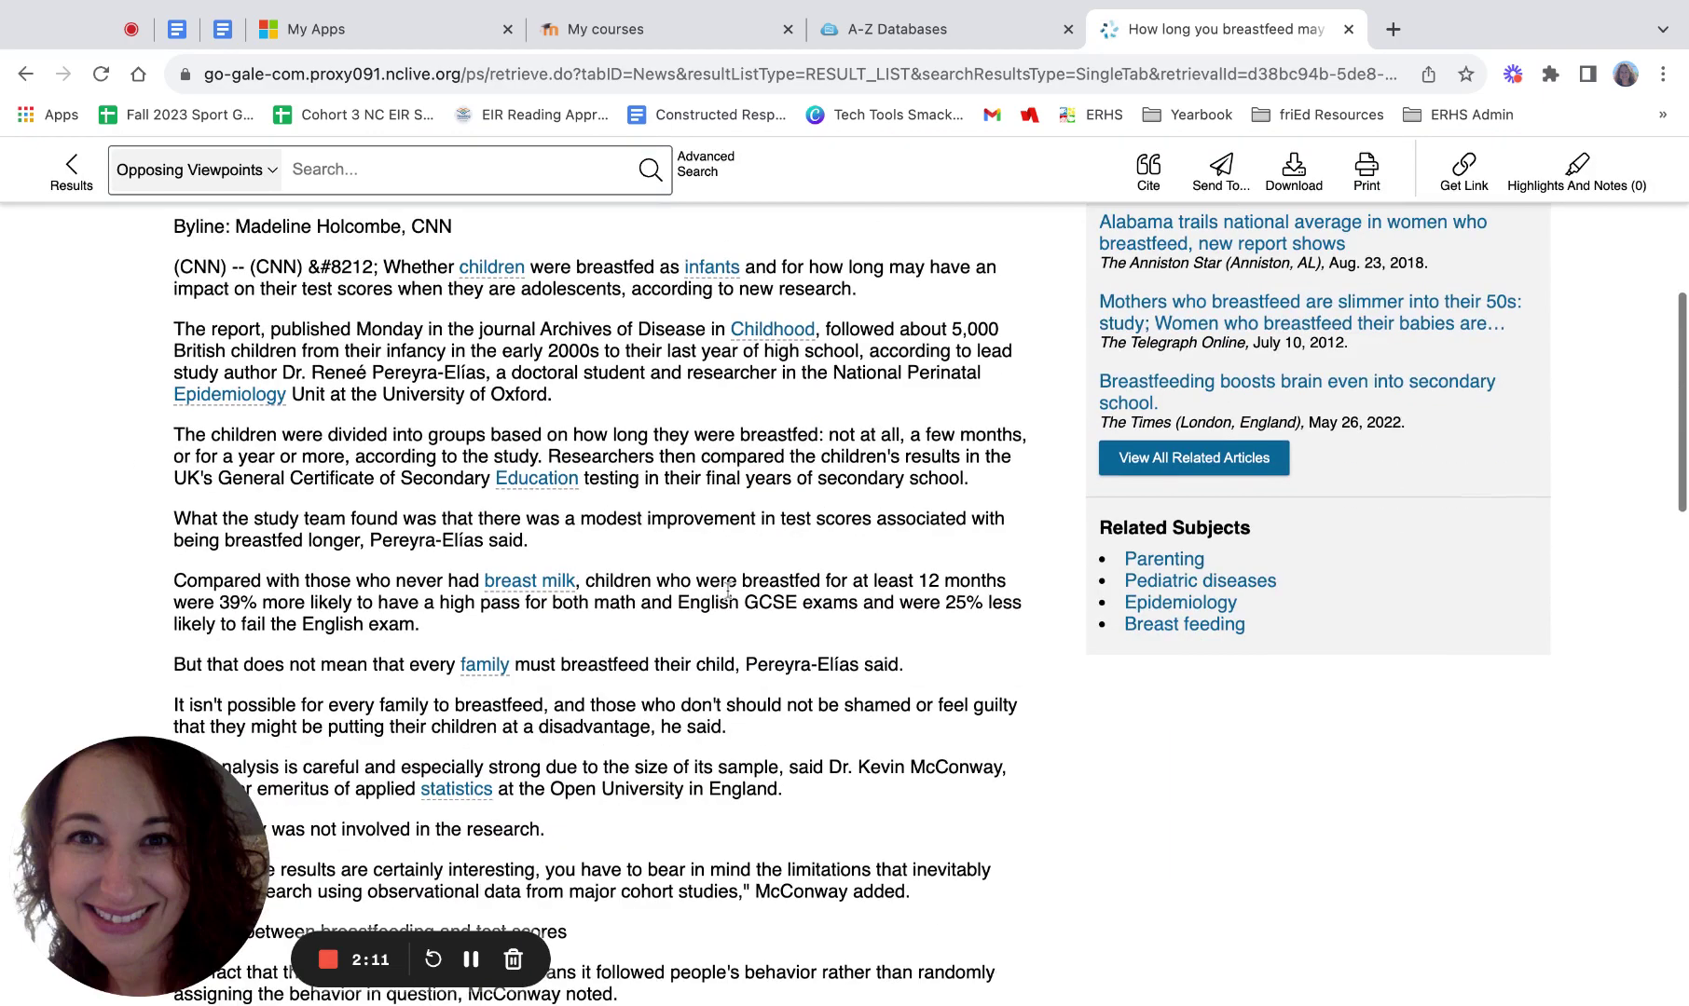
{"action": "scroll", "coordinate": [727, 596], "scroll_direction": "up", "scroll_amount": 5}
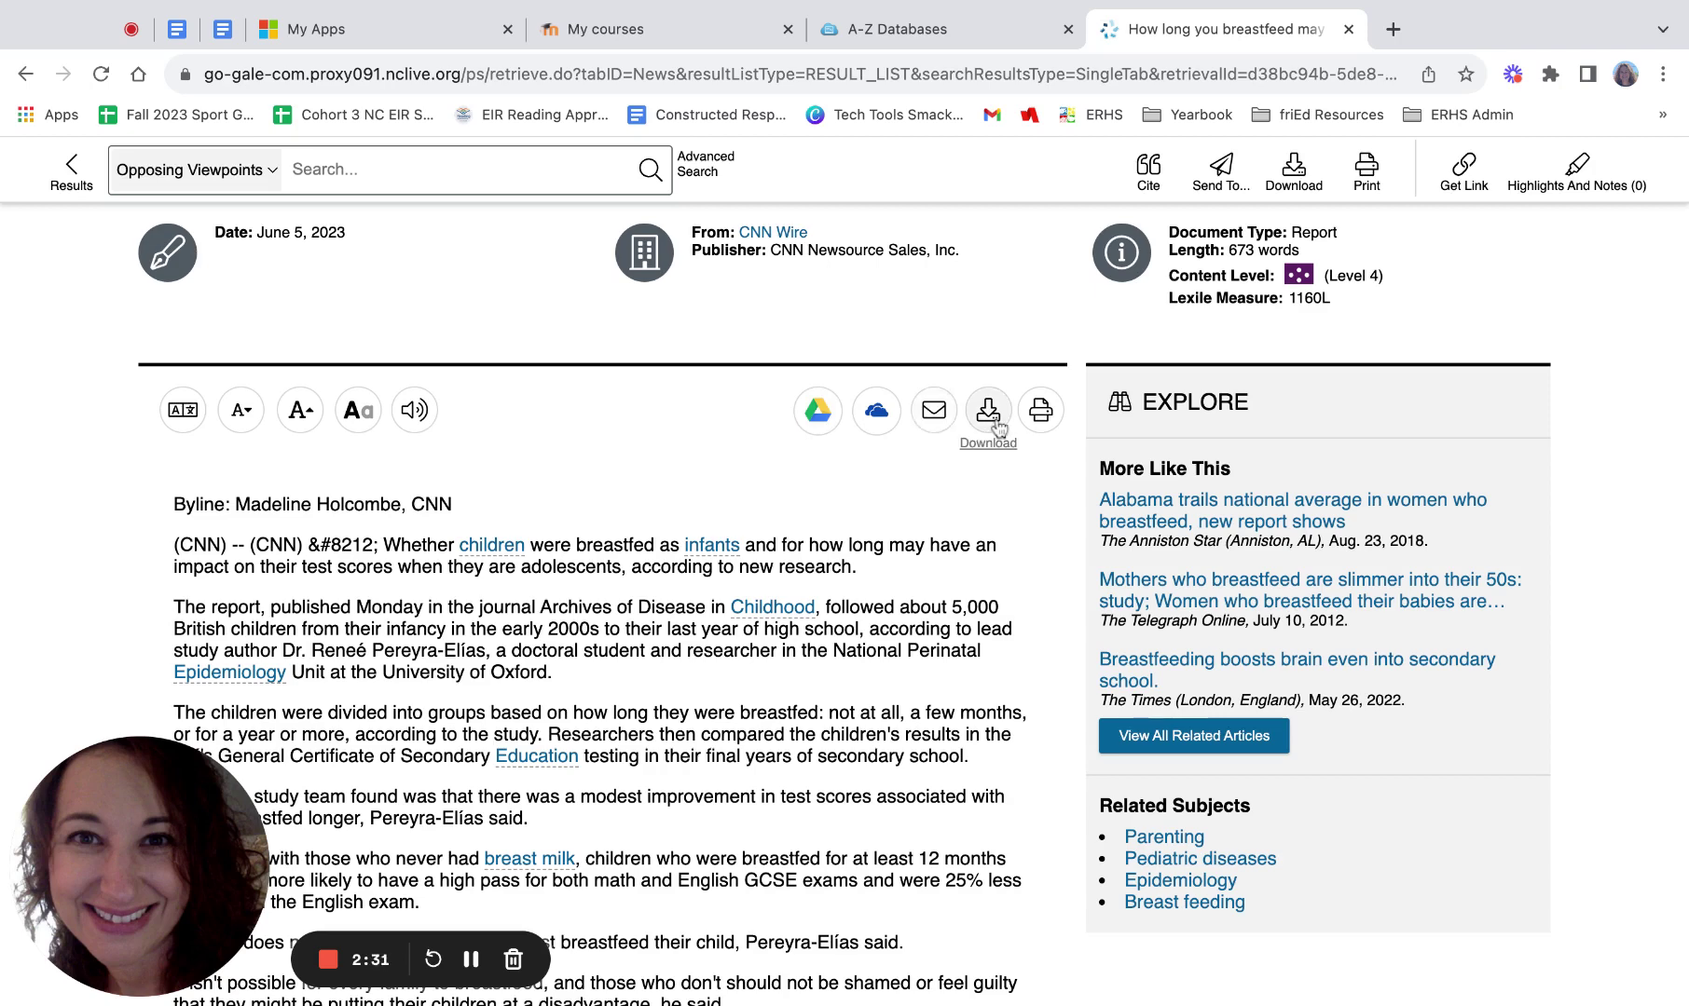
{"action": "scroll", "coordinate": [784, 705], "scroll_direction": "down", "scroll_amount": 1}
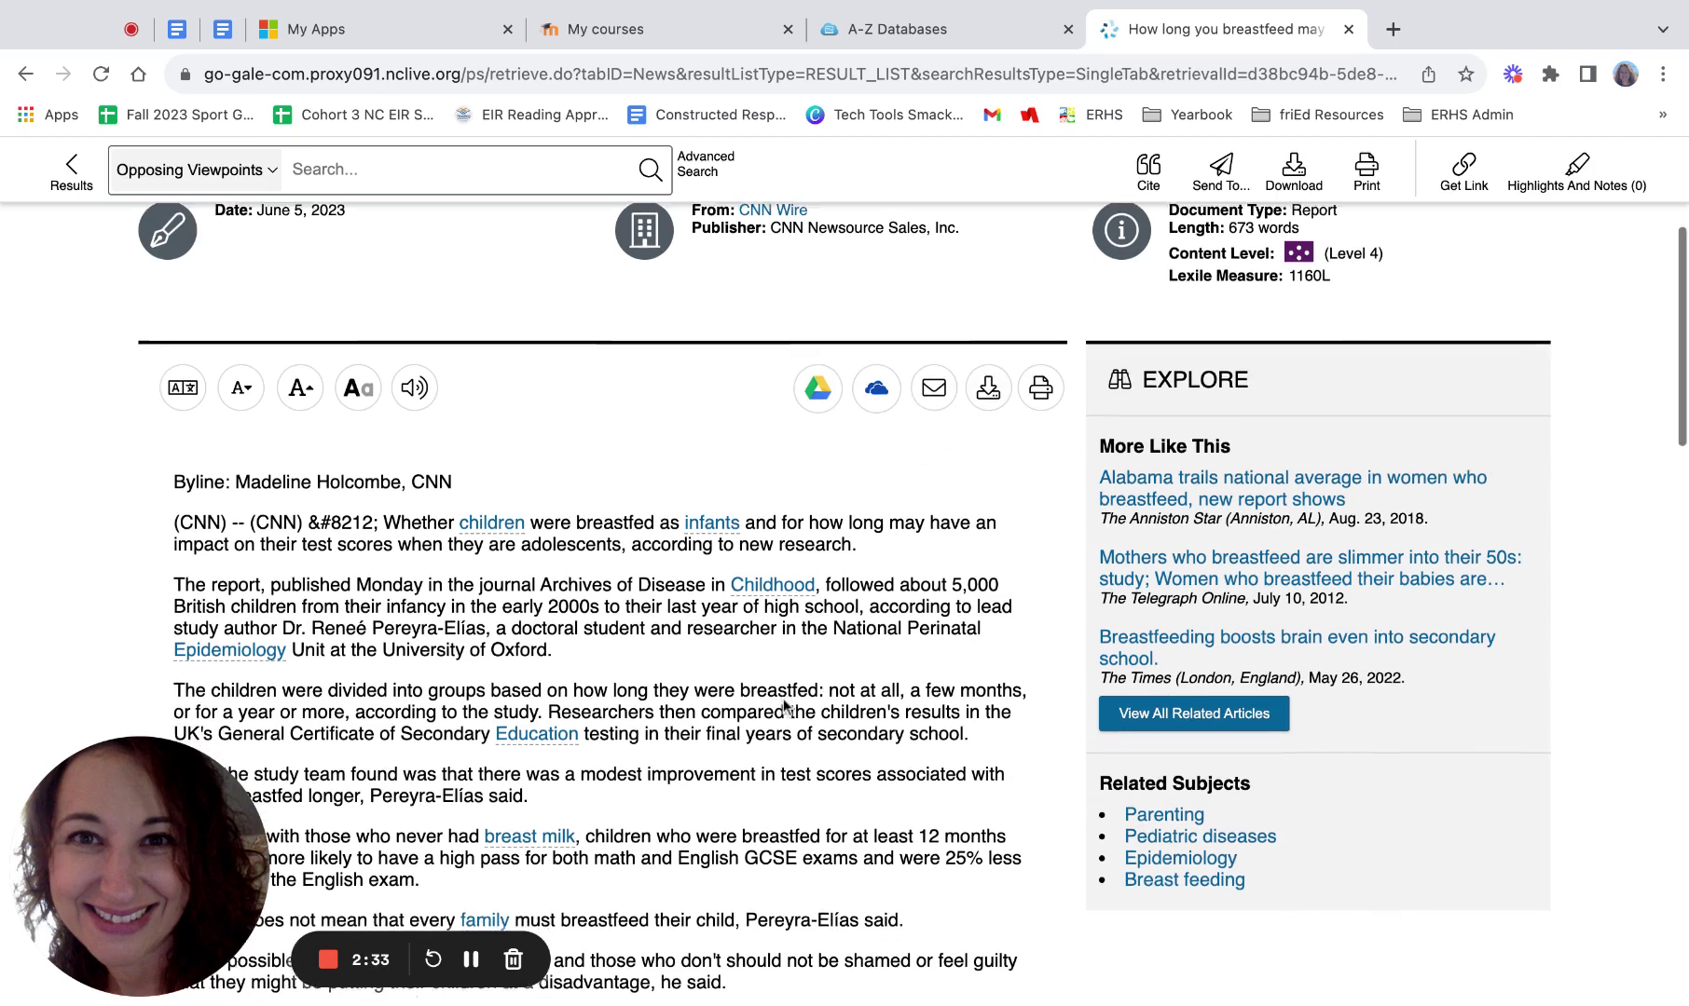
{"action": "scroll", "coordinate": [785, 705], "scroll_direction": "up", "scroll_amount": 2}
{"action": "scroll", "coordinate": [784, 705], "scroll_direction": "down", "scroll_amount": 3}
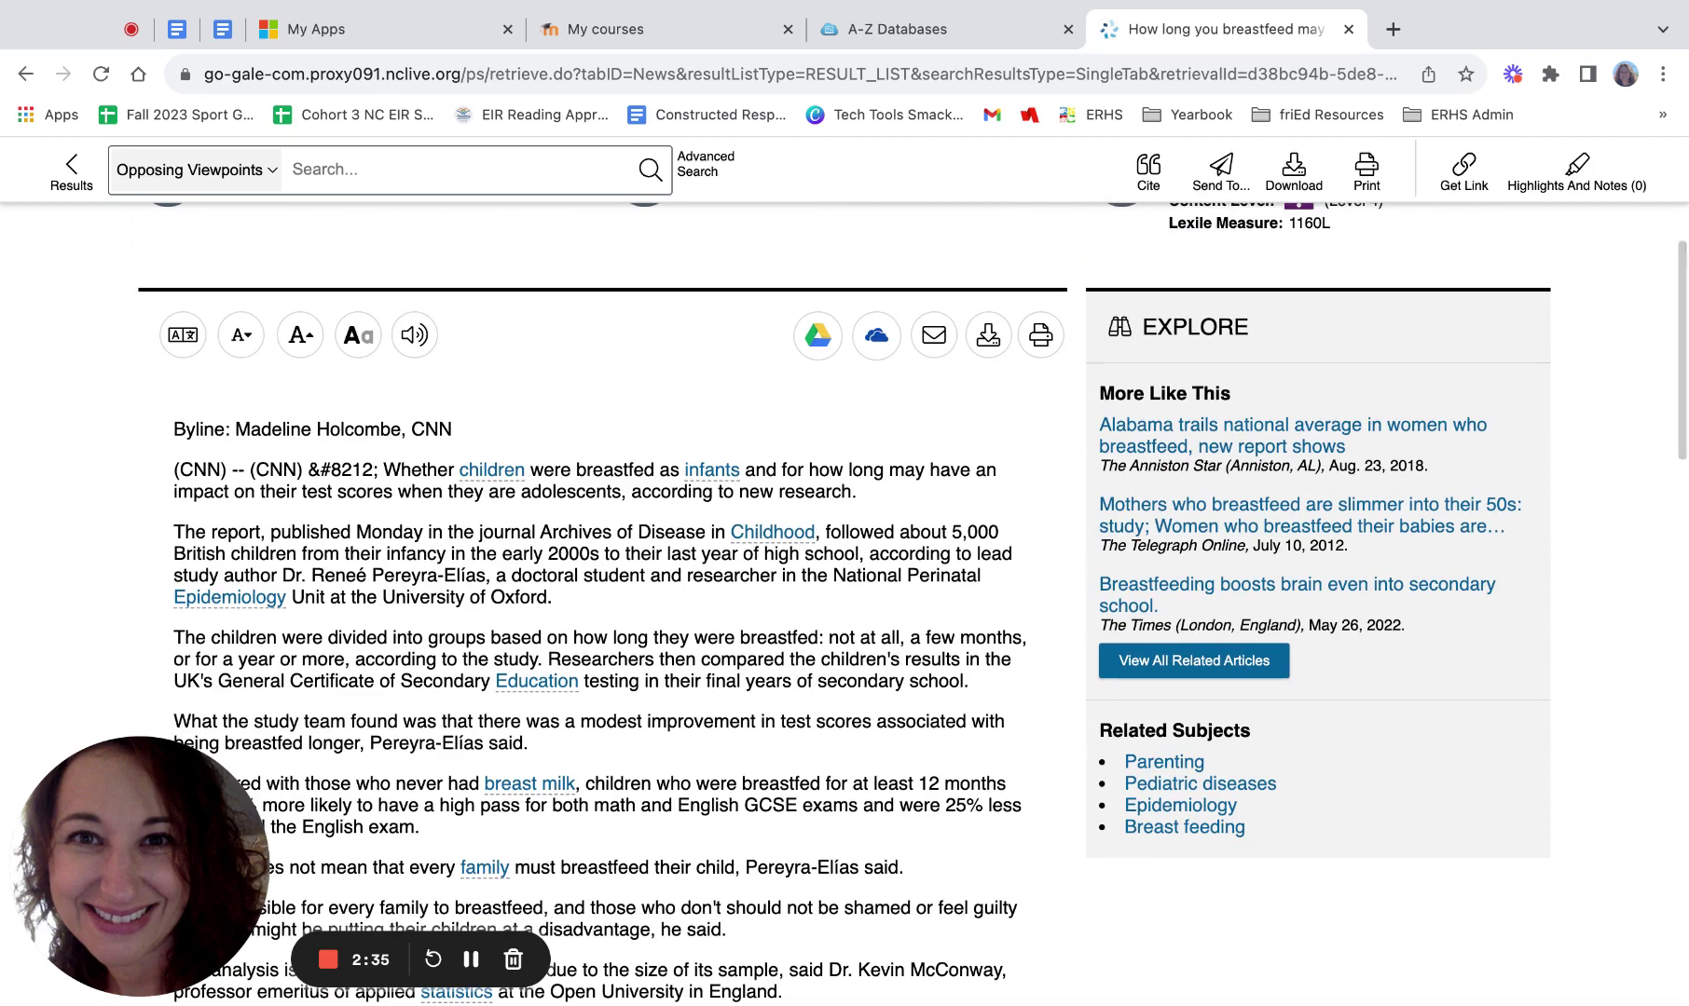
{"action": "scroll", "coordinate": [785, 706], "scroll_direction": "up", "scroll_amount": 3}
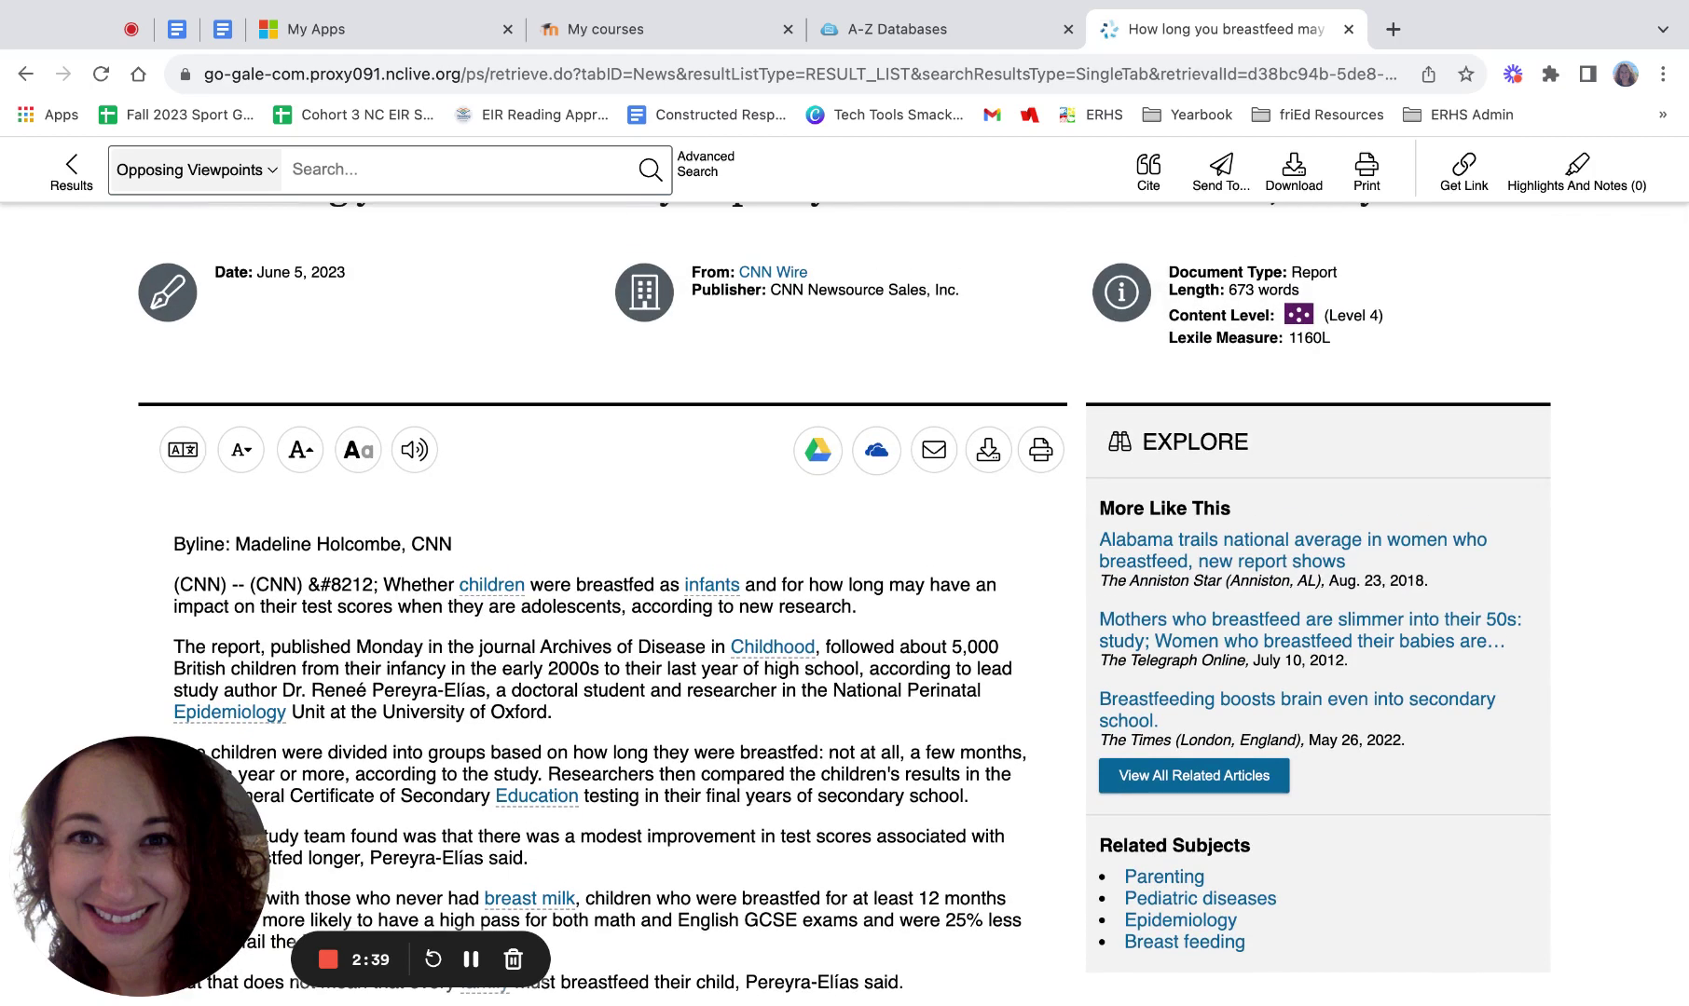
{"action": "scroll", "coordinate": [960, 410], "scroll_direction": "up", "scroll_amount": 4}
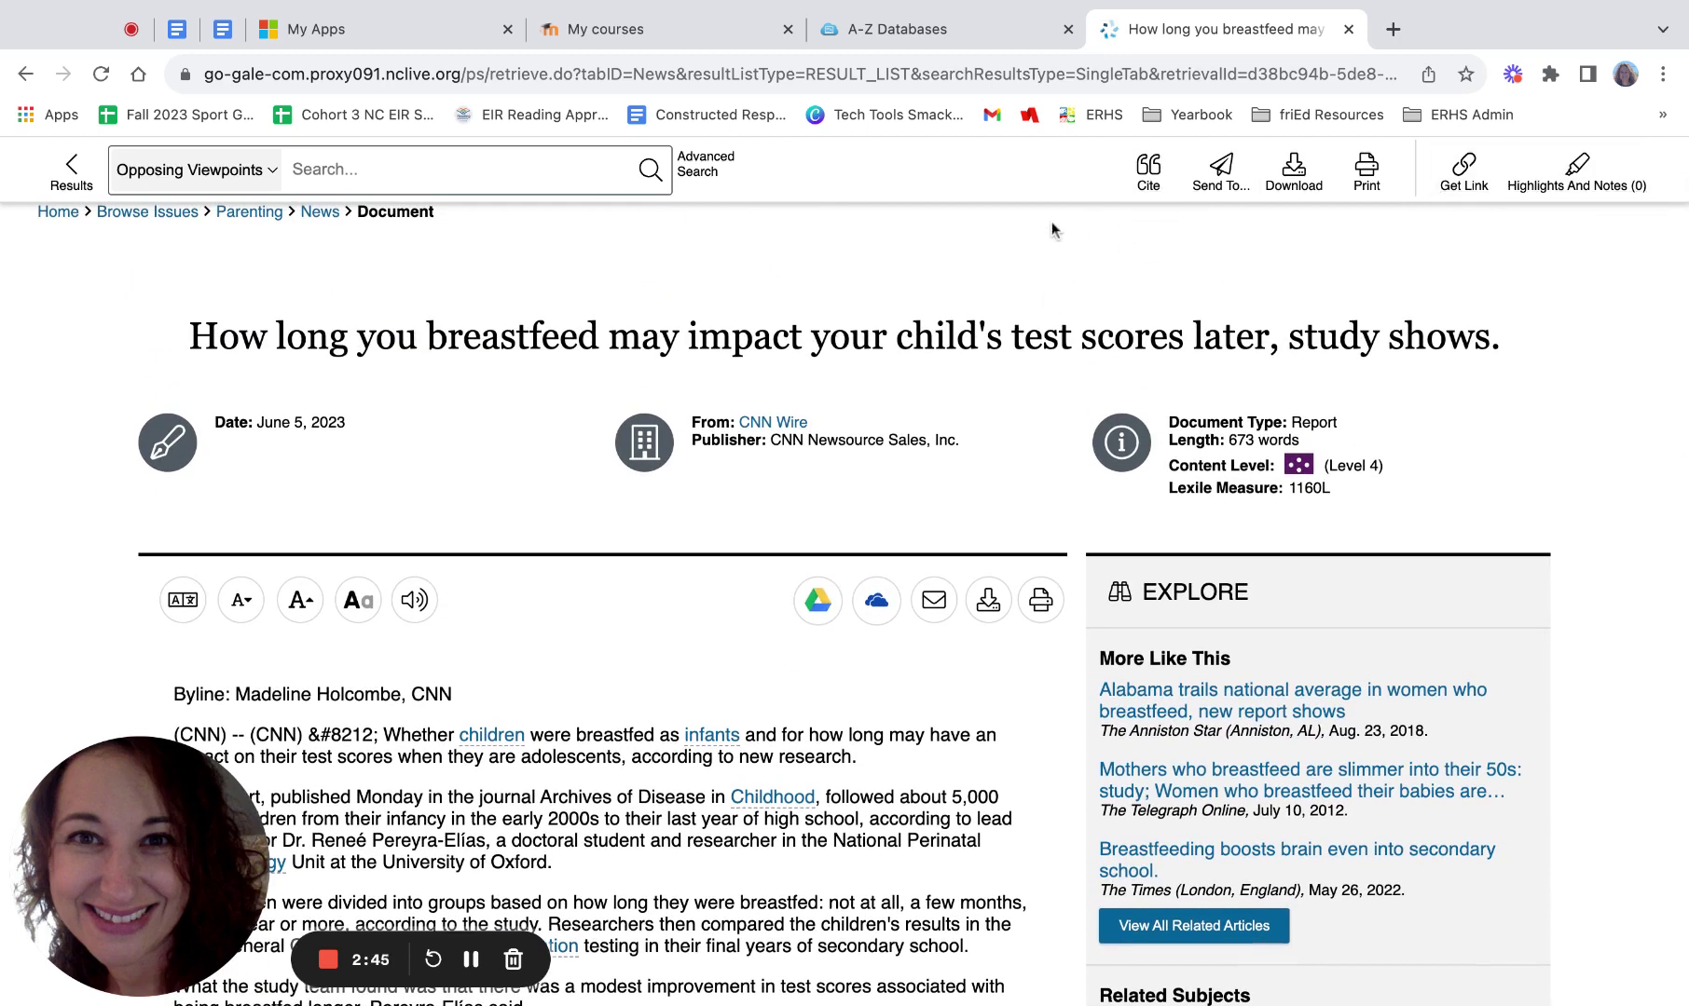
Open the article's citation tools, highlight the complete MLA 9th Edition citation, and clear the highlight
{"action": "left_click", "coordinate": [1149, 177]}
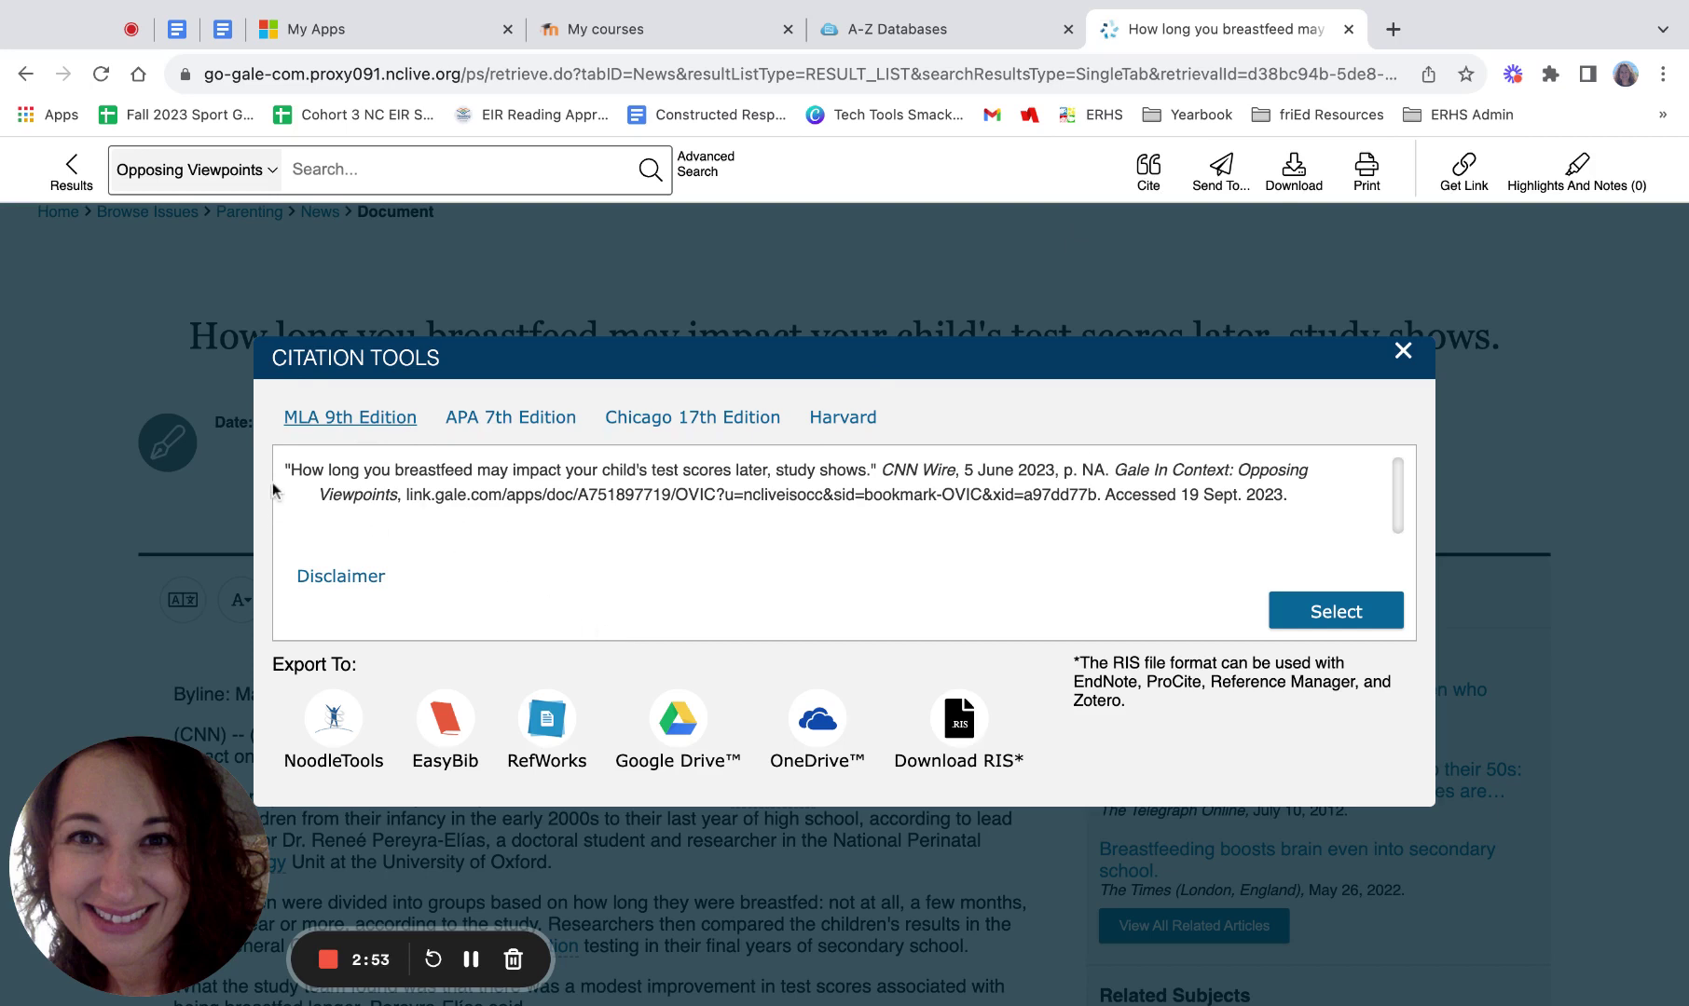
{"action": "left_click_drag", "start_coordinate": [360, 469], "coordinate": [1232, 548]}
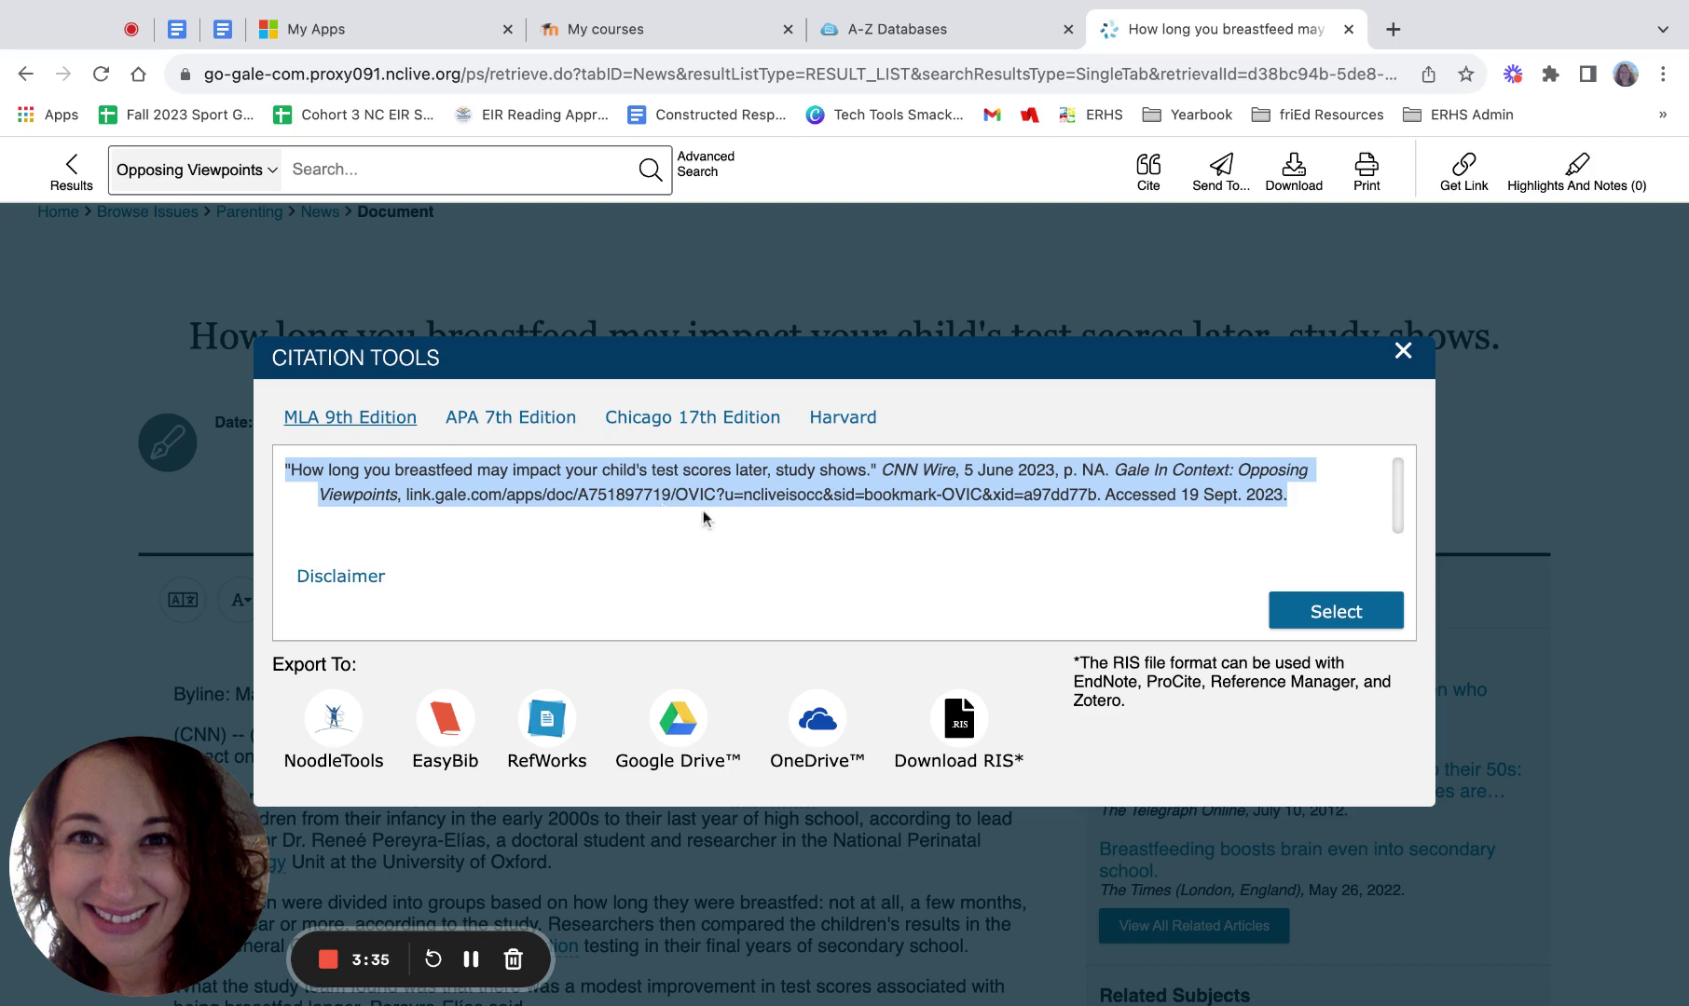
{"action": "left_click", "coordinate": [710, 567]}
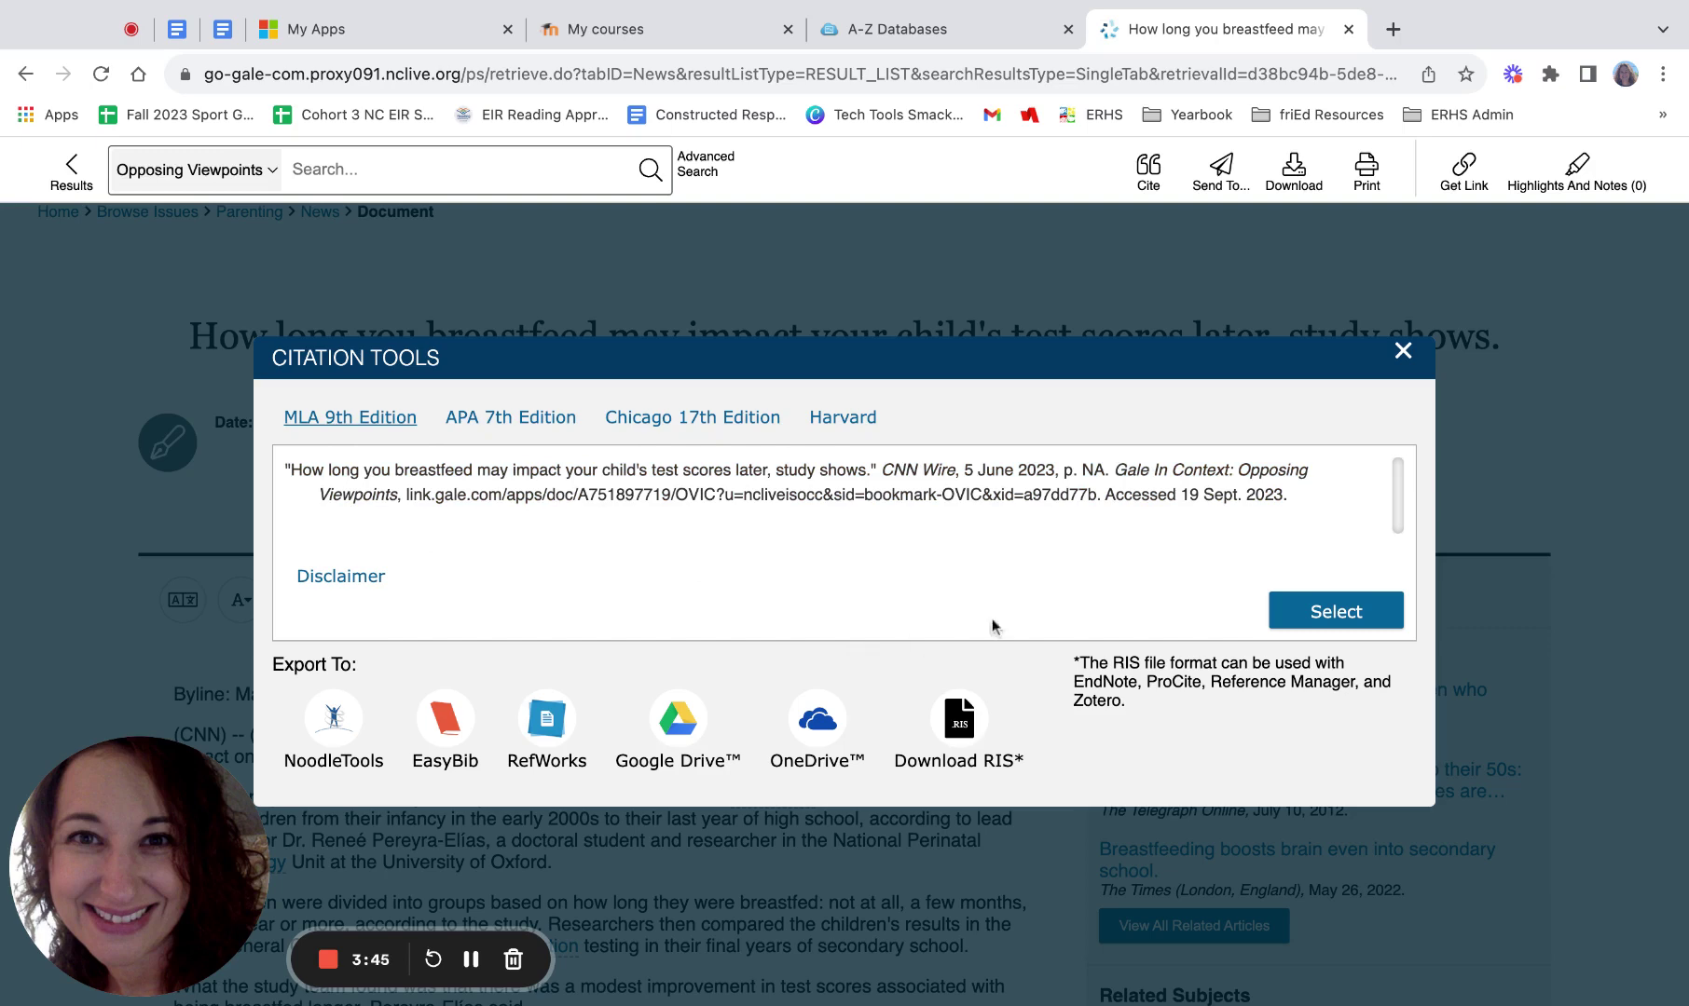
Close the citation tools and read through the article's body text on breastfeeding and test scores
{"action": "left_click", "coordinate": [1400, 359]}
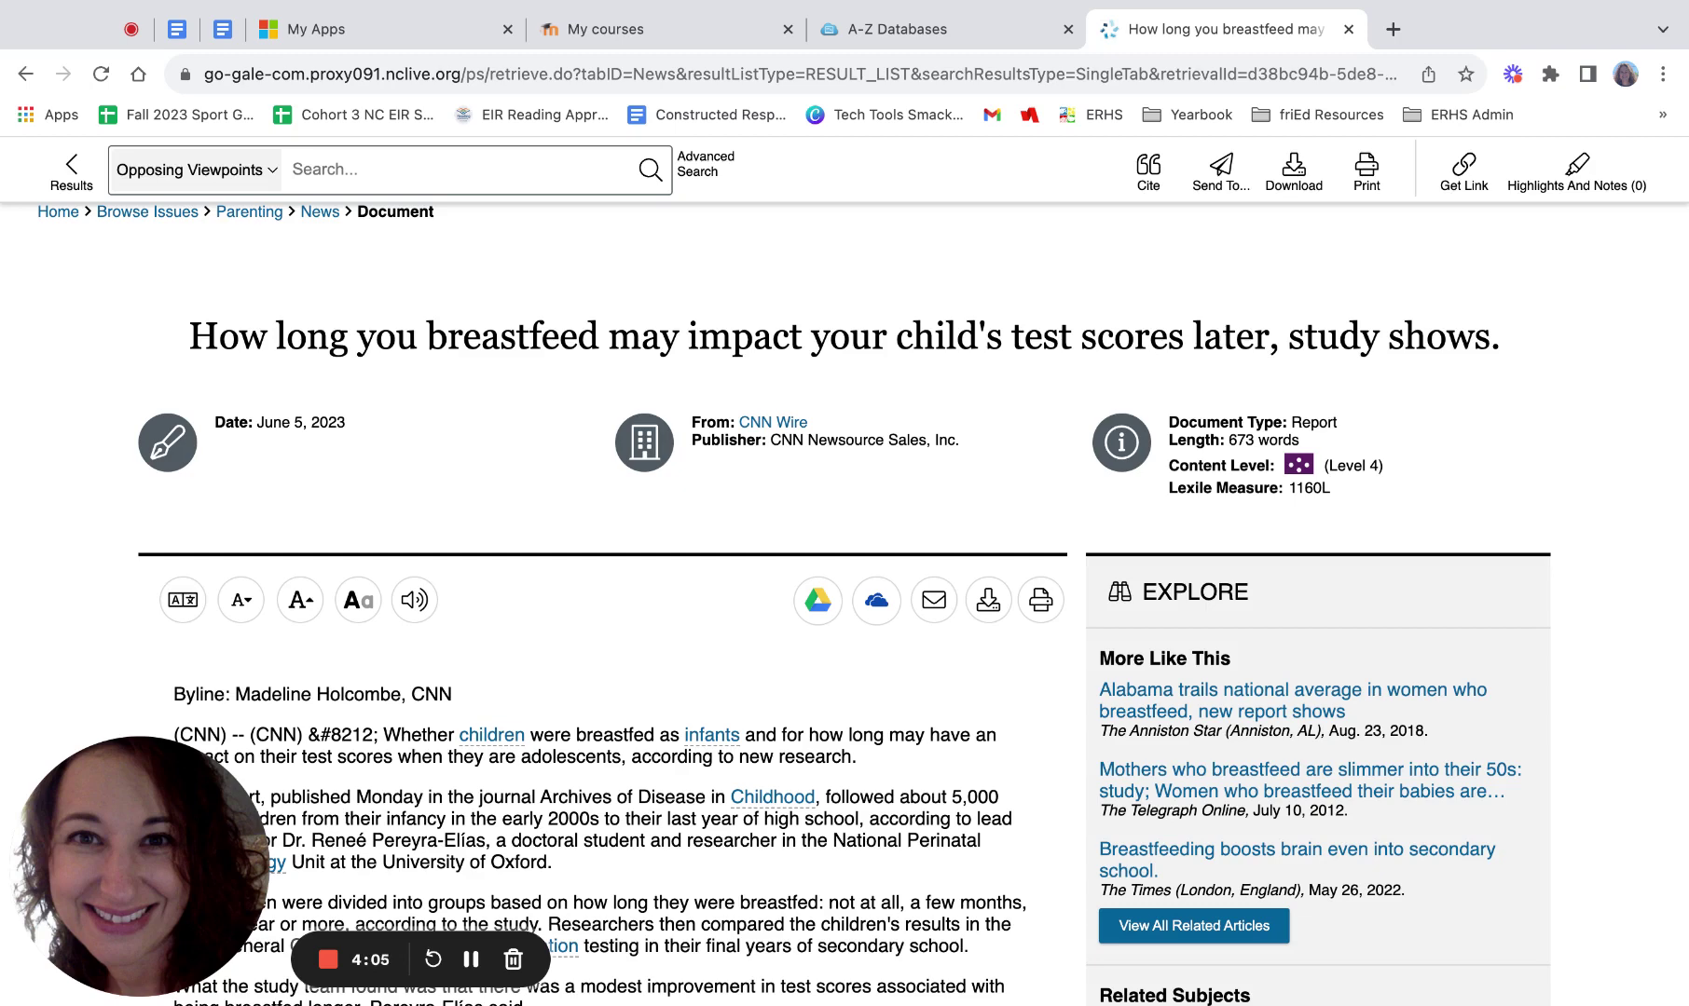
{"action": "scroll", "coordinate": [894, 641], "scroll_direction": "down", "scroll_amount": 5}
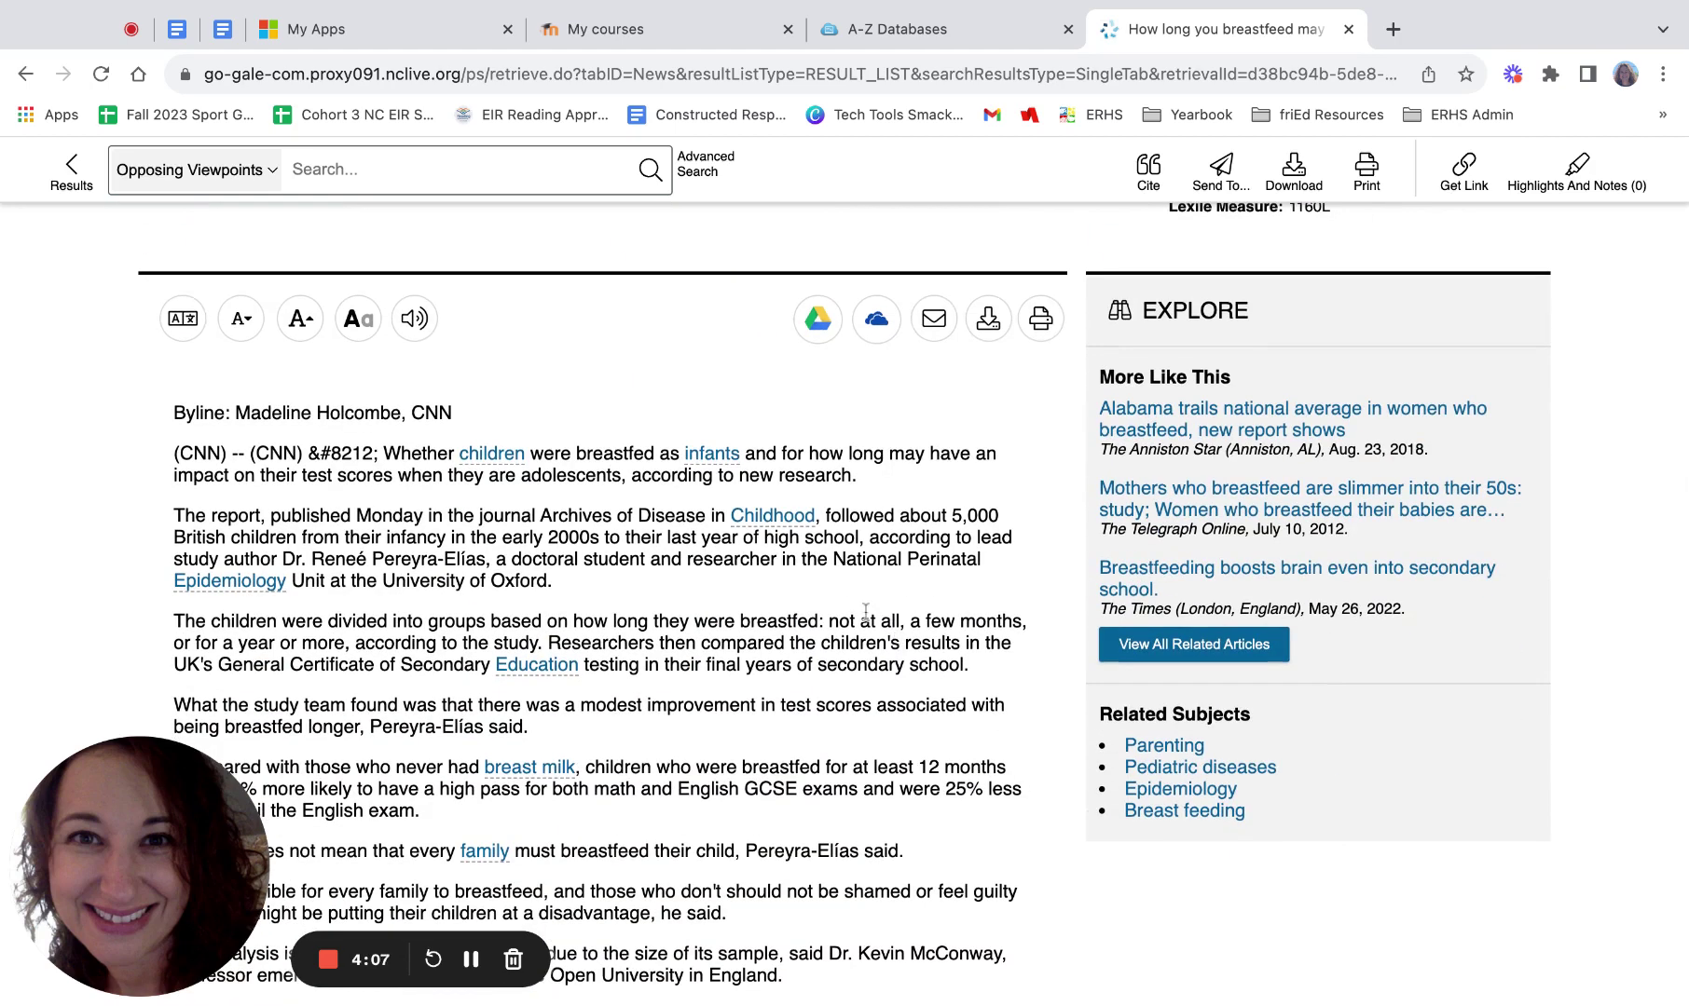
{"action": "scroll", "coordinate": [865, 603], "scroll_direction": "up", "scroll_amount": 3}
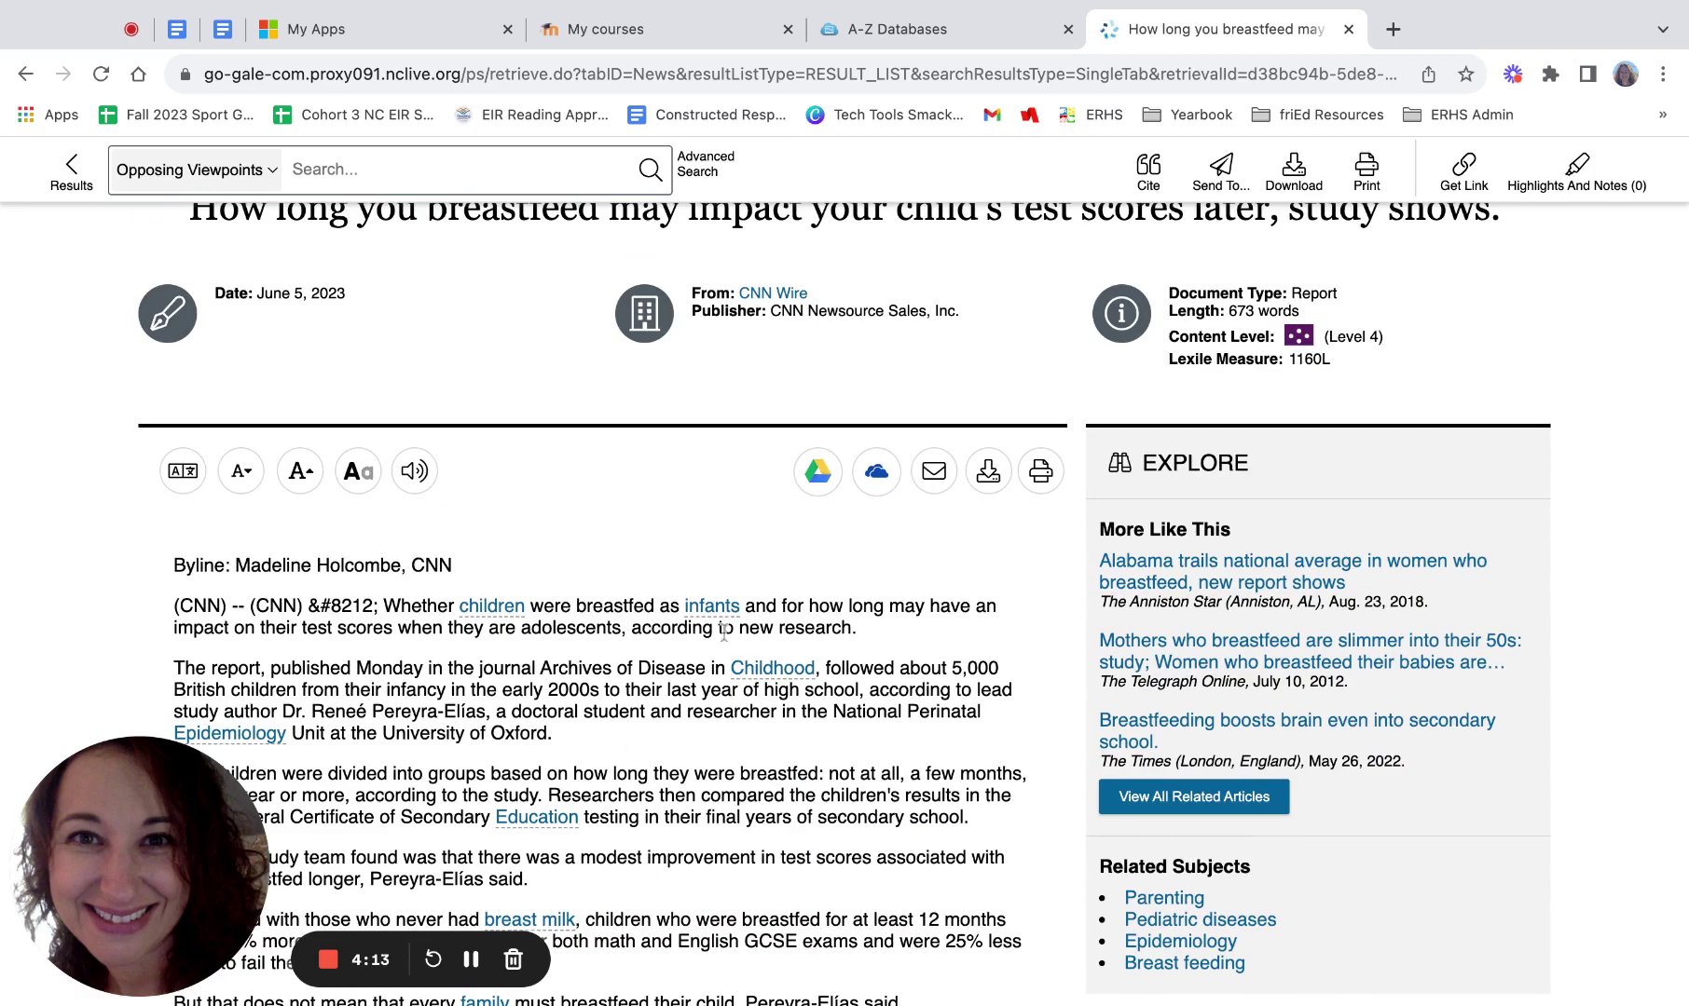
{"action": "scroll", "coordinate": [723, 632], "scroll_direction": "down", "scroll_amount": 5}
{"action": "scroll", "coordinate": [708, 764], "scroll_direction": "down", "scroll_amount": 5}
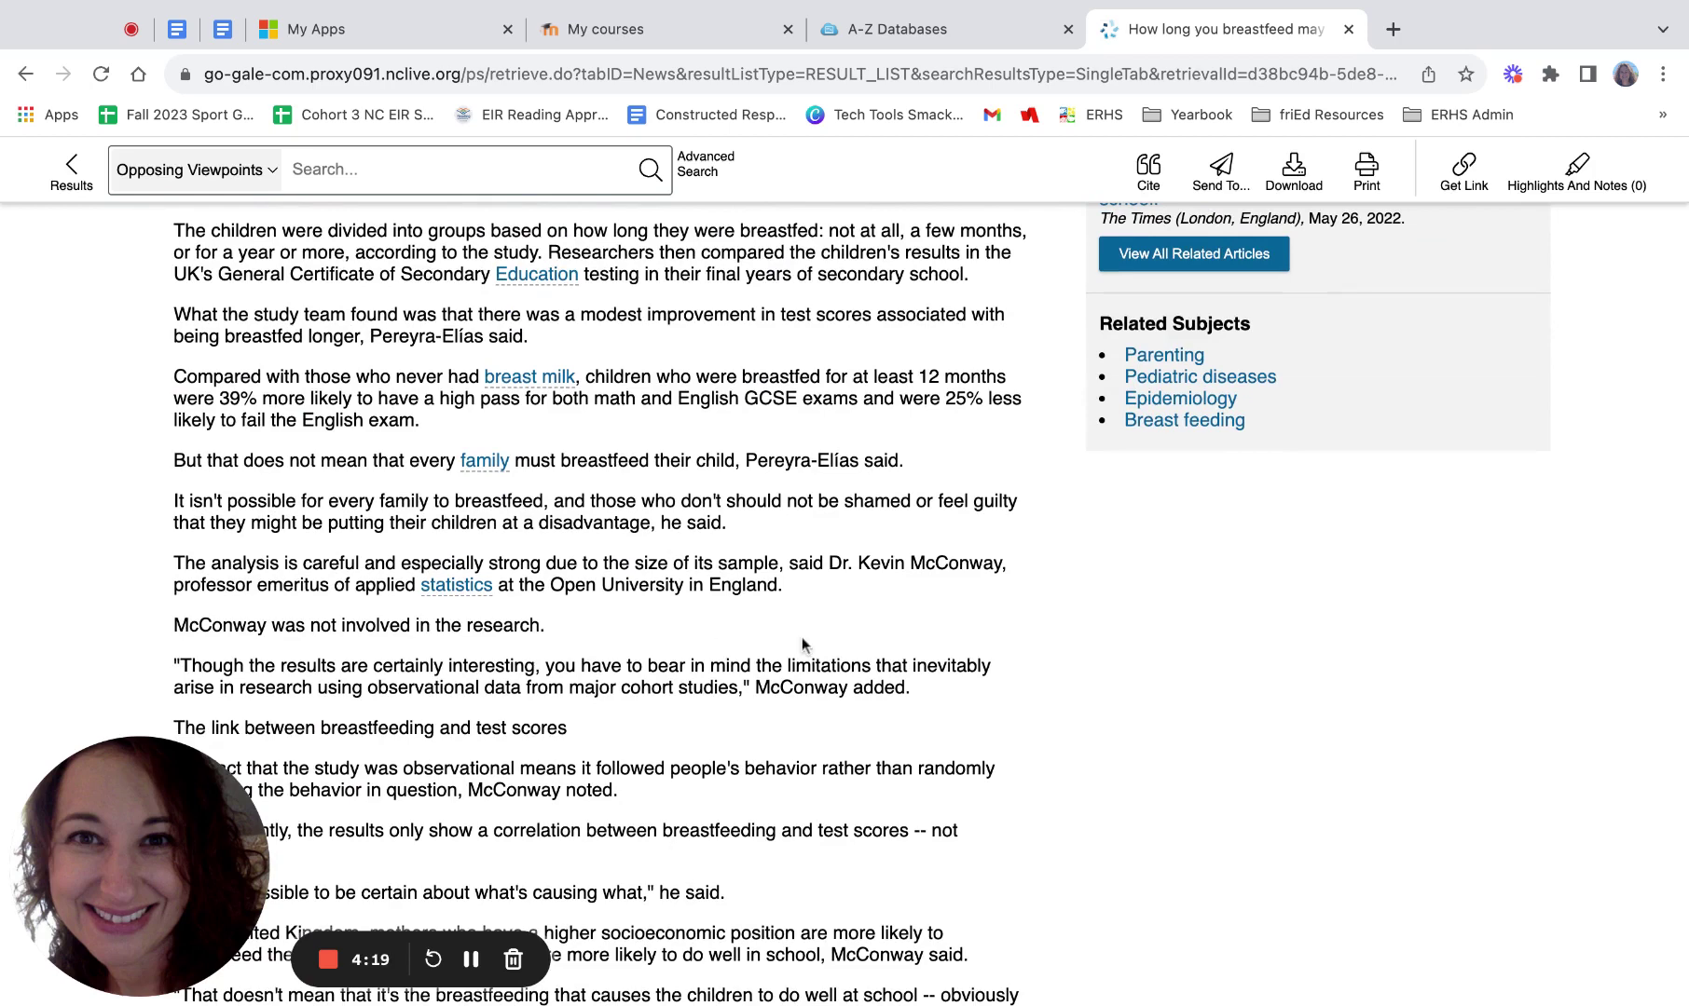
{"action": "scroll", "coordinate": [802, 643], "scroll_direction": "up", "scroll_amount": 5}
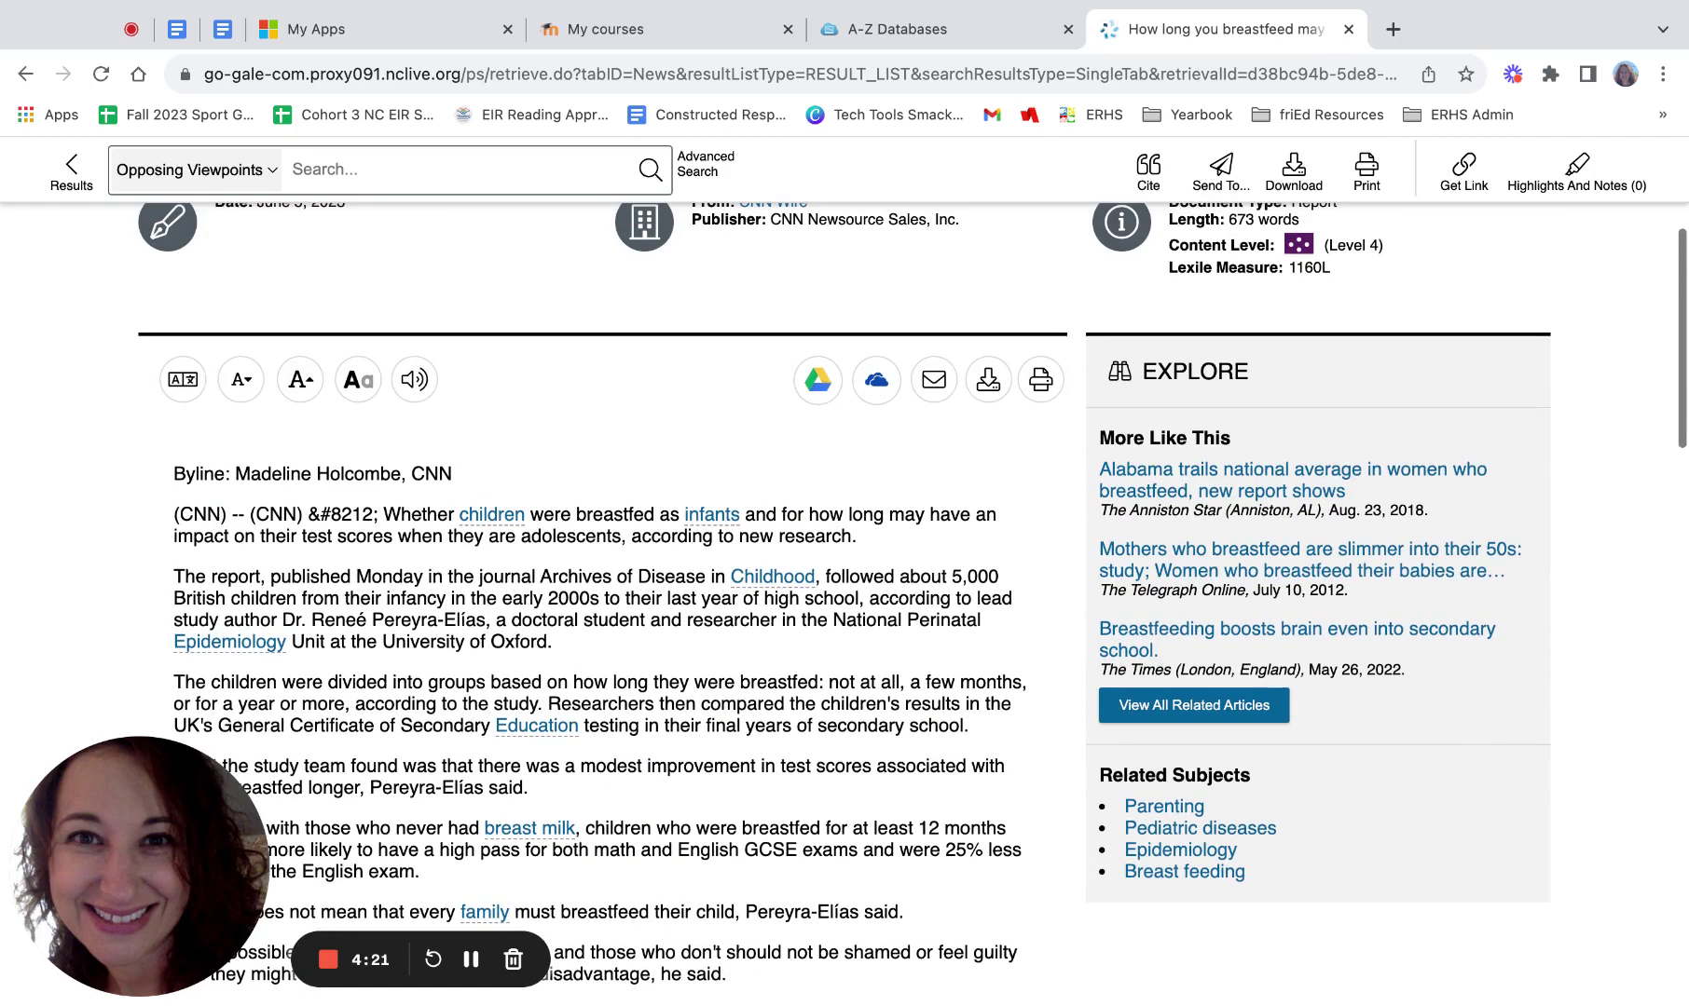
{"action": "scroll", "coordinate": [835, 691], "scroll_direction": "down", "scroll_amount": 2}
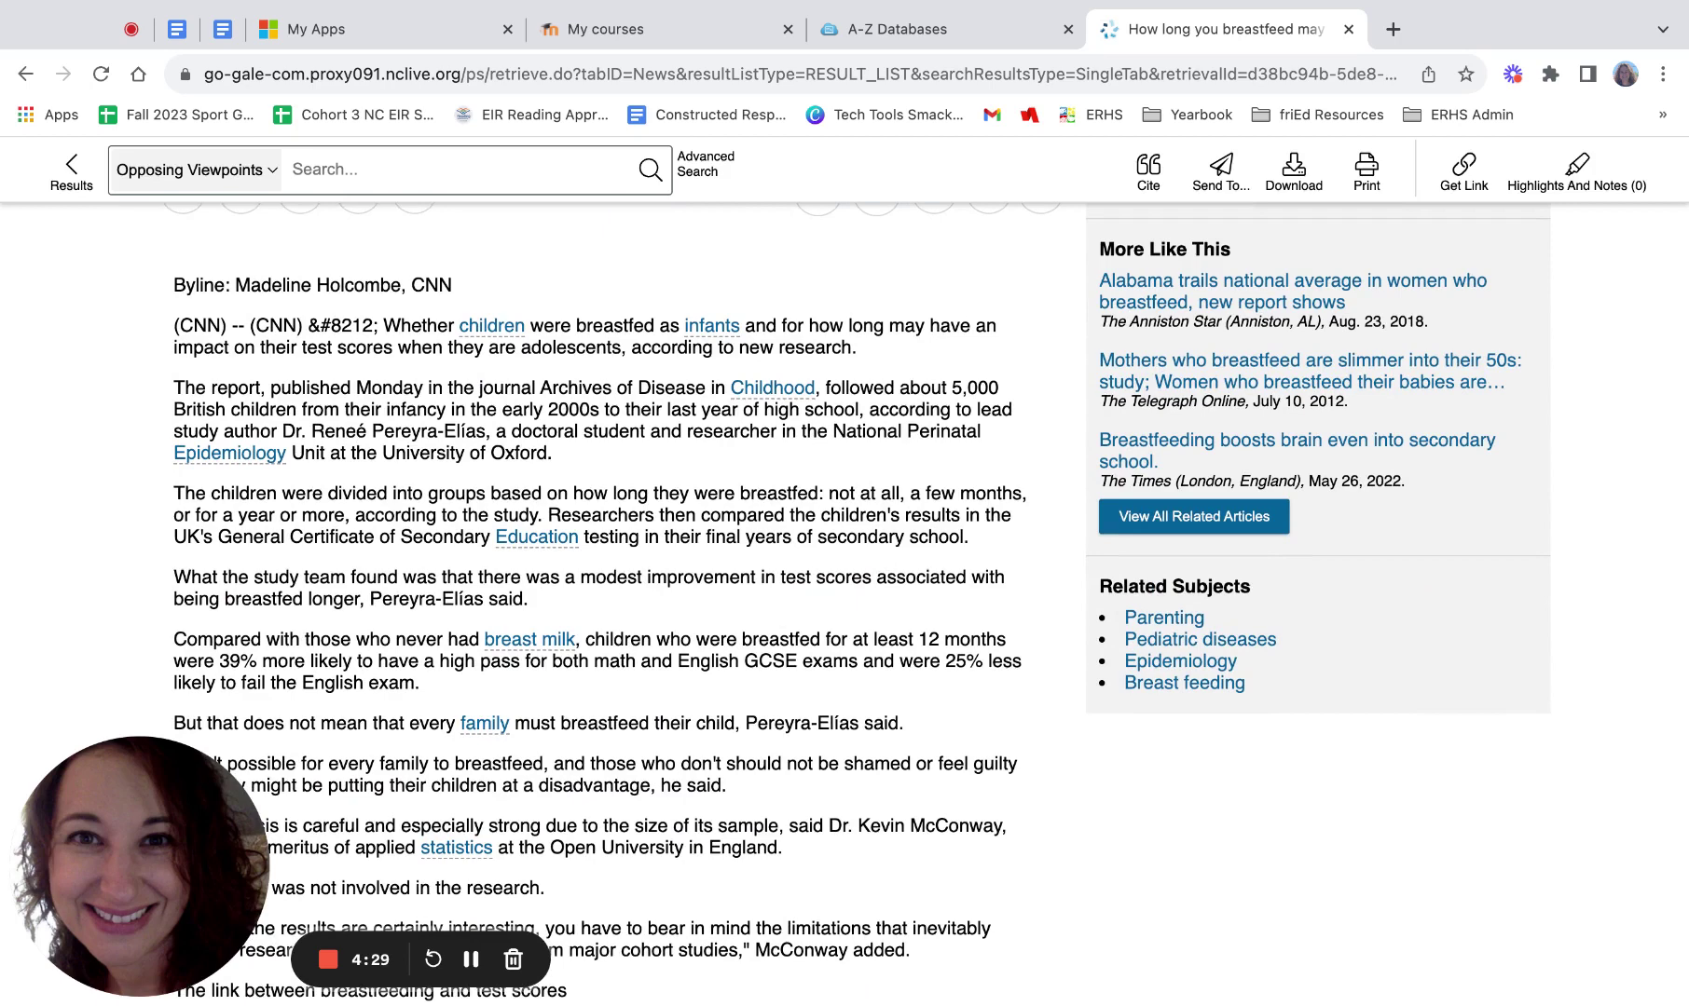
{"action": "scroll", "coordinate": [597, 597], "scroll_direction": "down", "scroll_amount": 2}
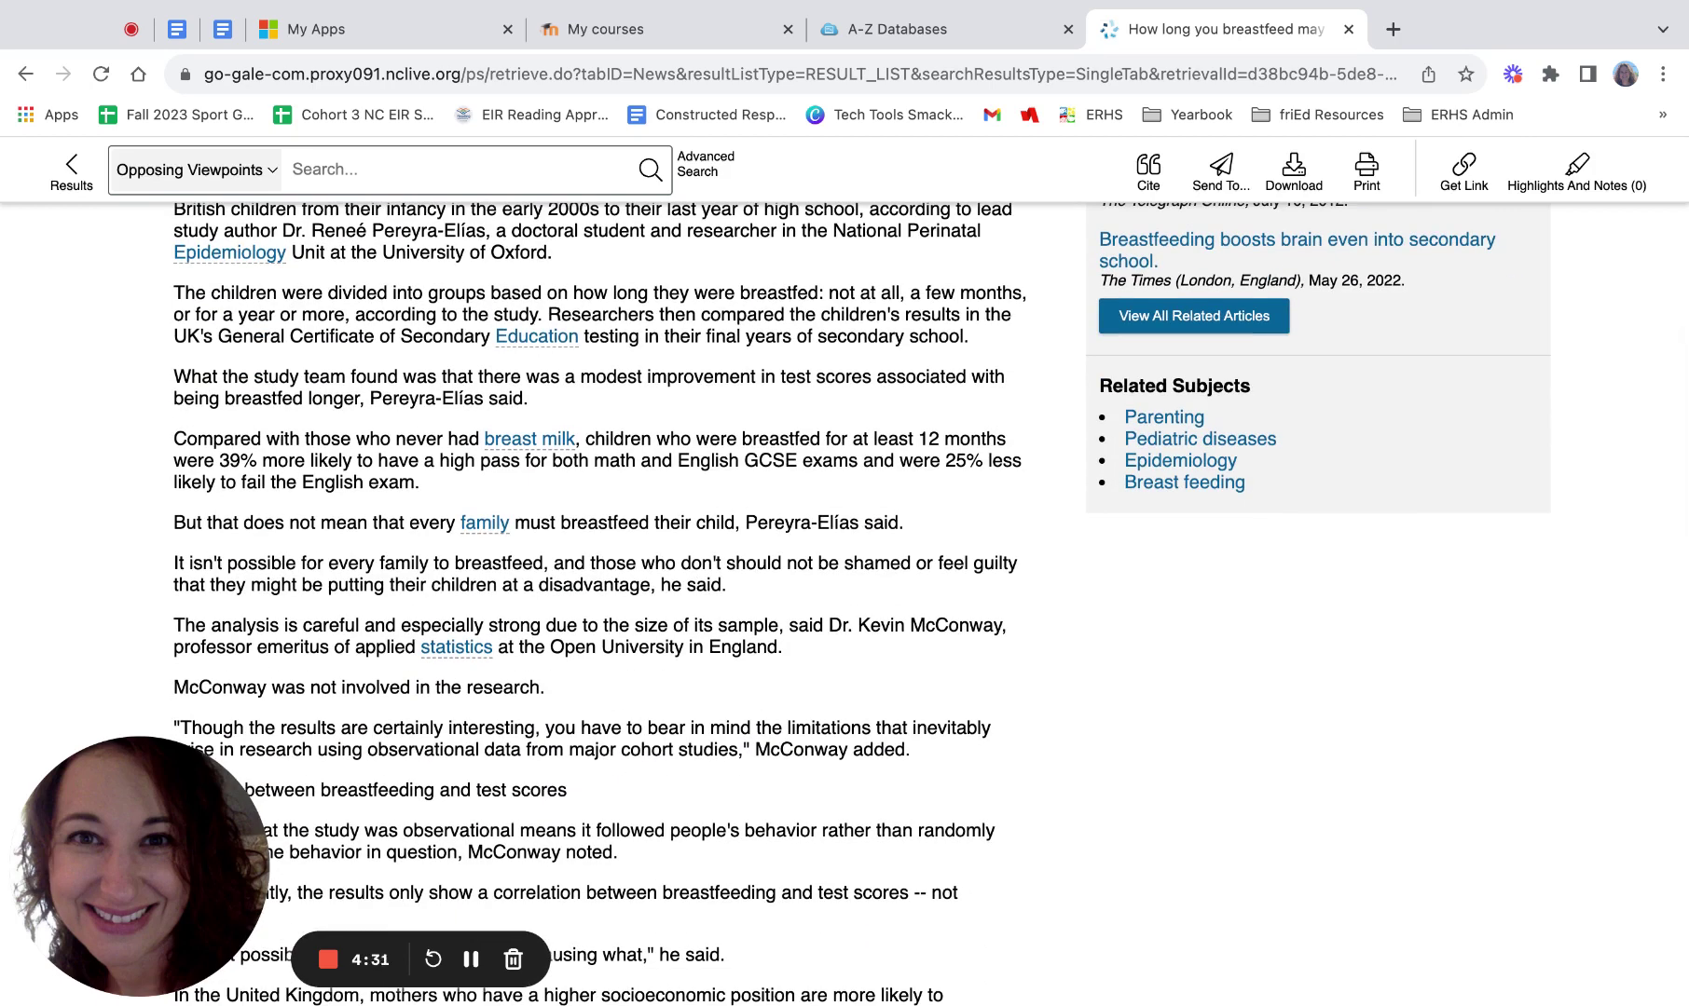
{"action": "scroll", "coordinate": [836, 609], "scroll_direction": "down", "scroll_amount": 2}
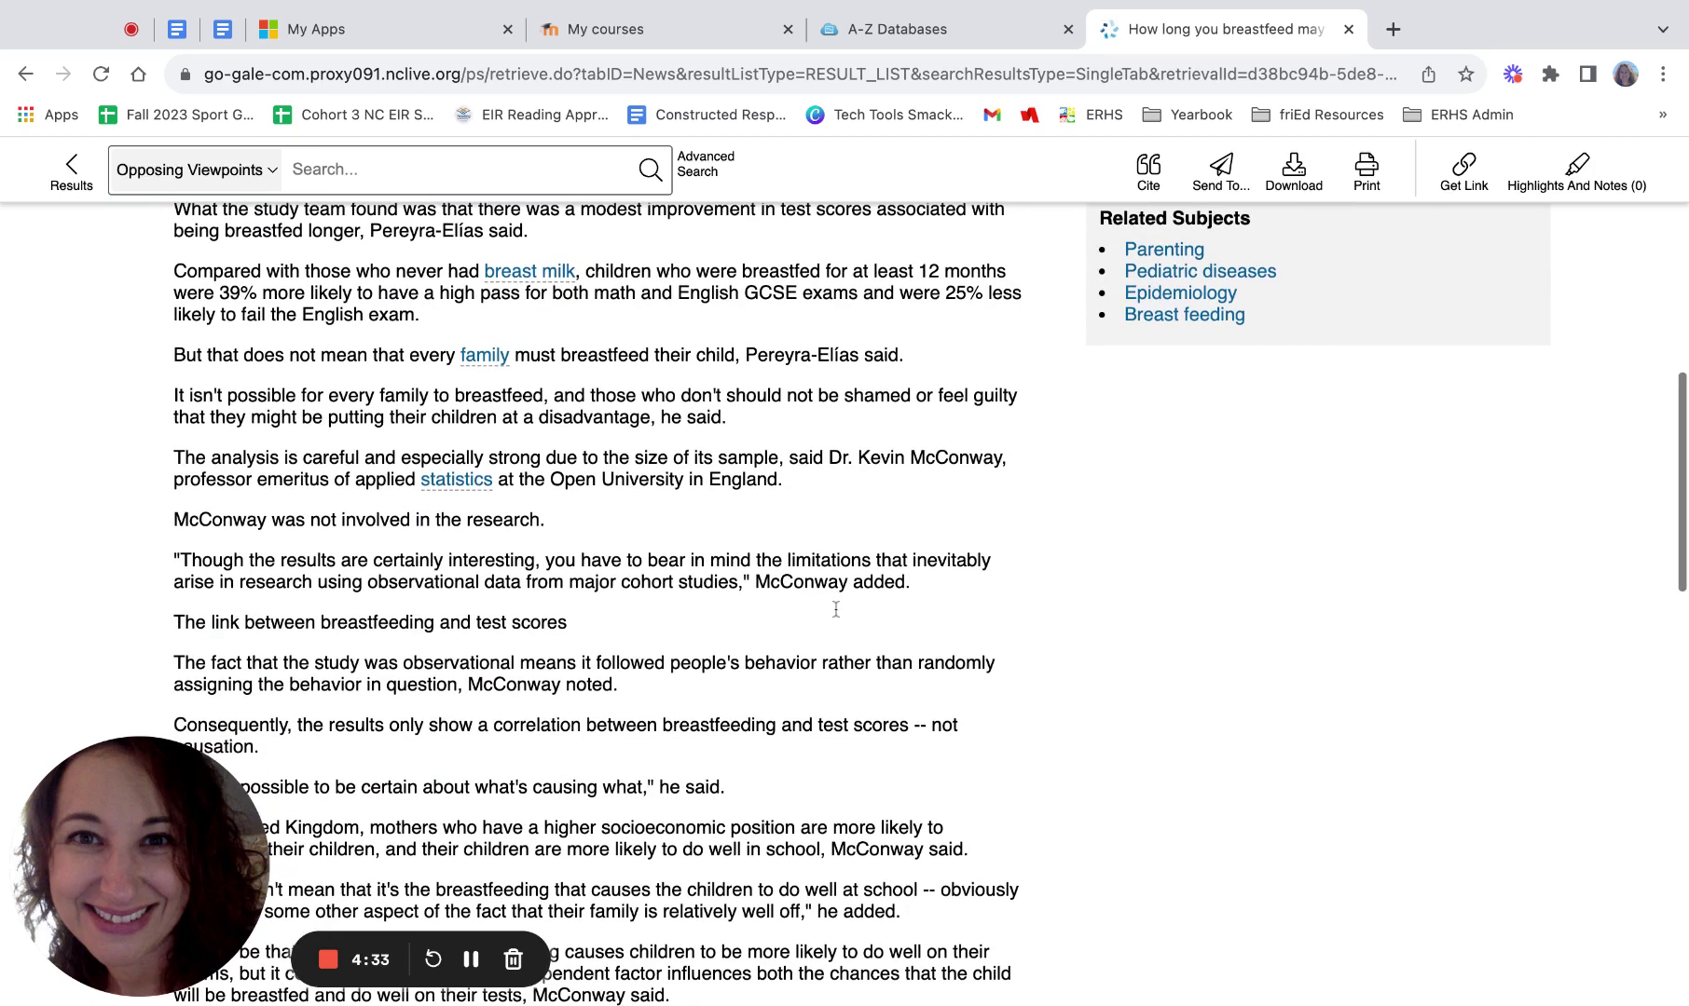